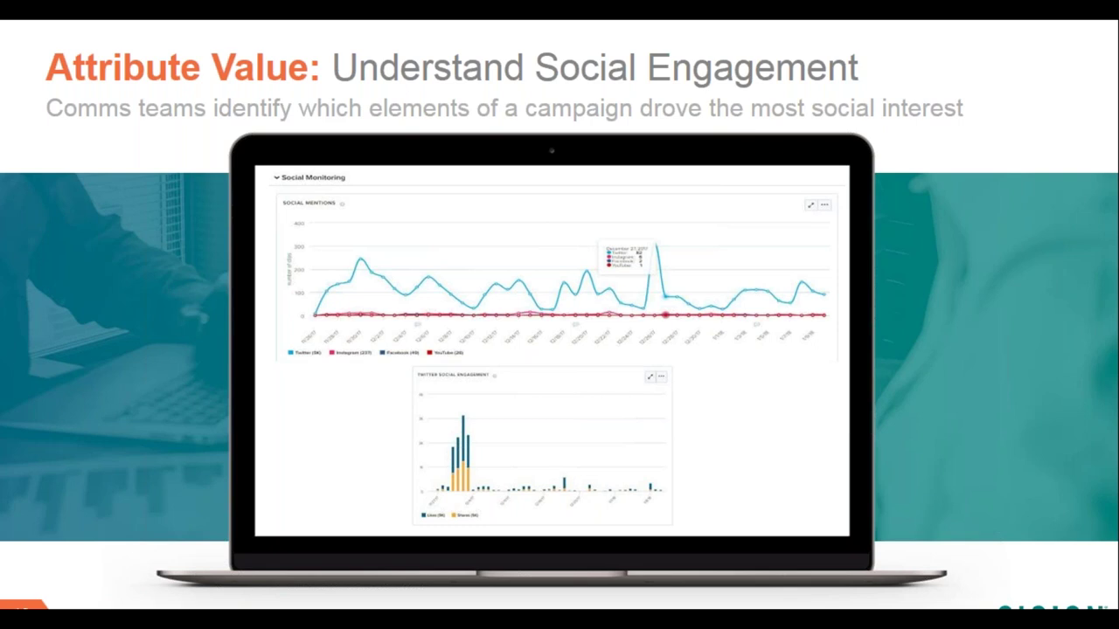
Step: Advance past the Attribute Value slide to end the presentation
key(Right)
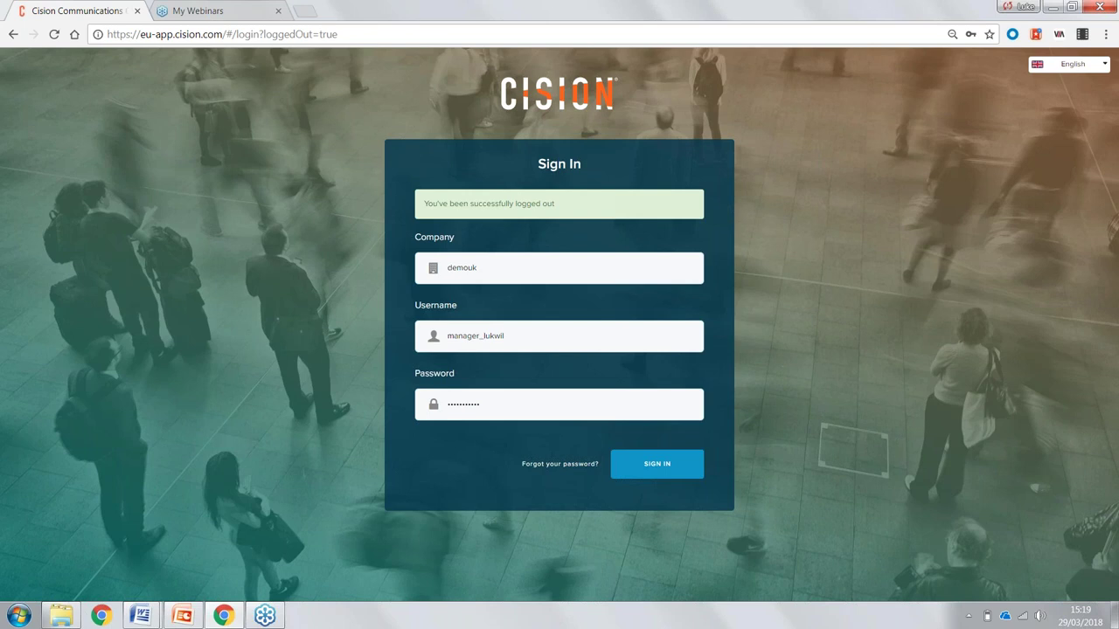
Step: Sign in to the Cision demo account and reach My Coverage's Last 30 Days results
click(633, 471)
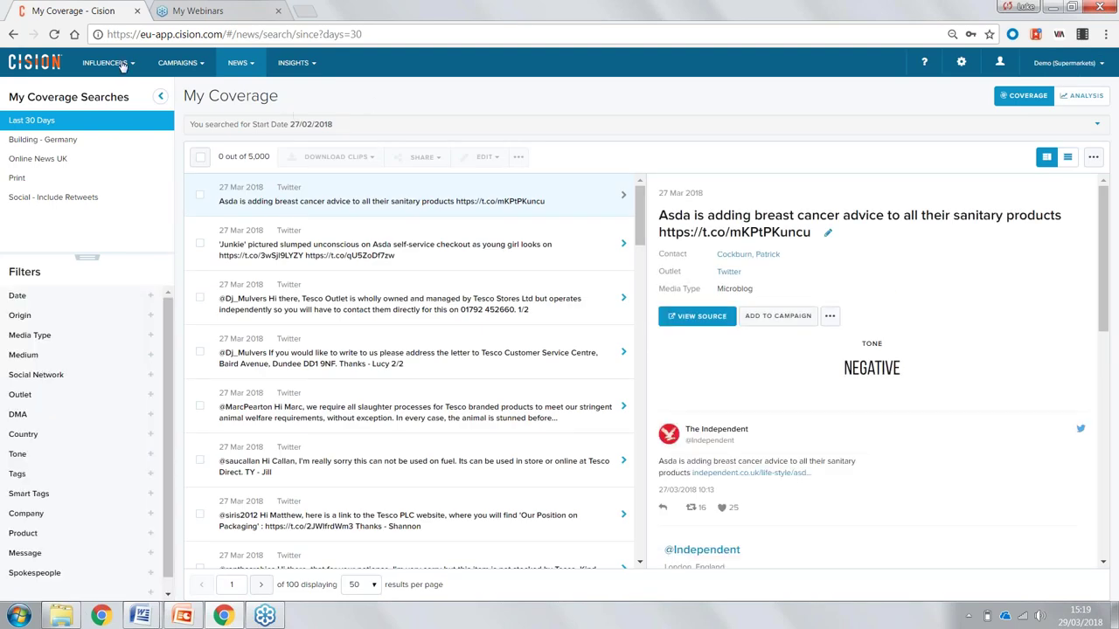
mouse_move(125, 67)
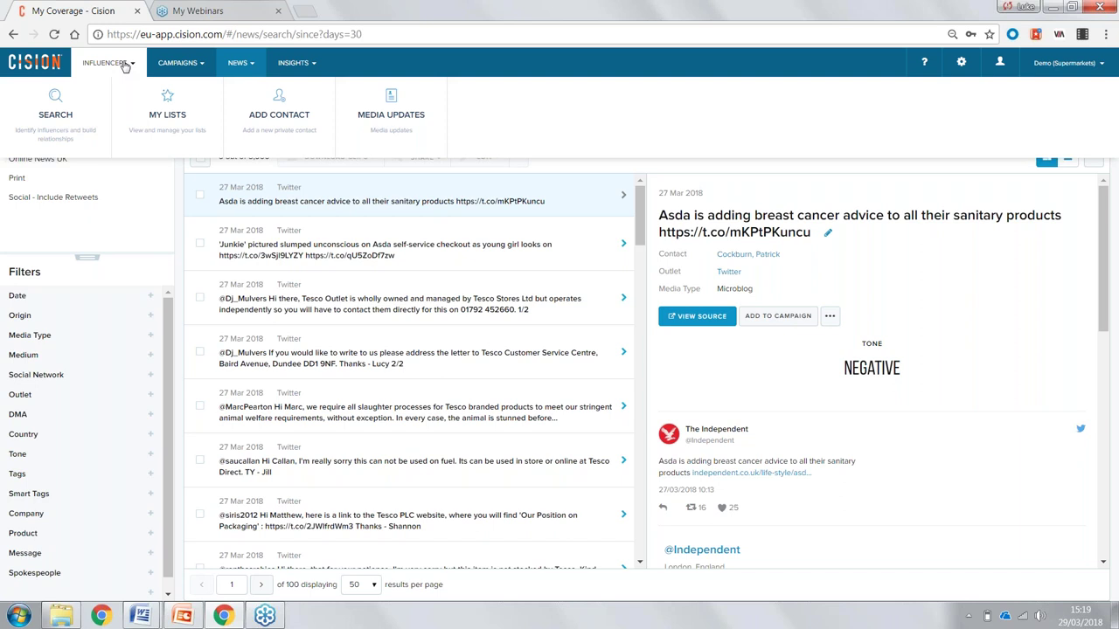
Step: Browse the Campaigns, News and Insights menus, then open Influencers > Search for media contacts
click(194, 68)
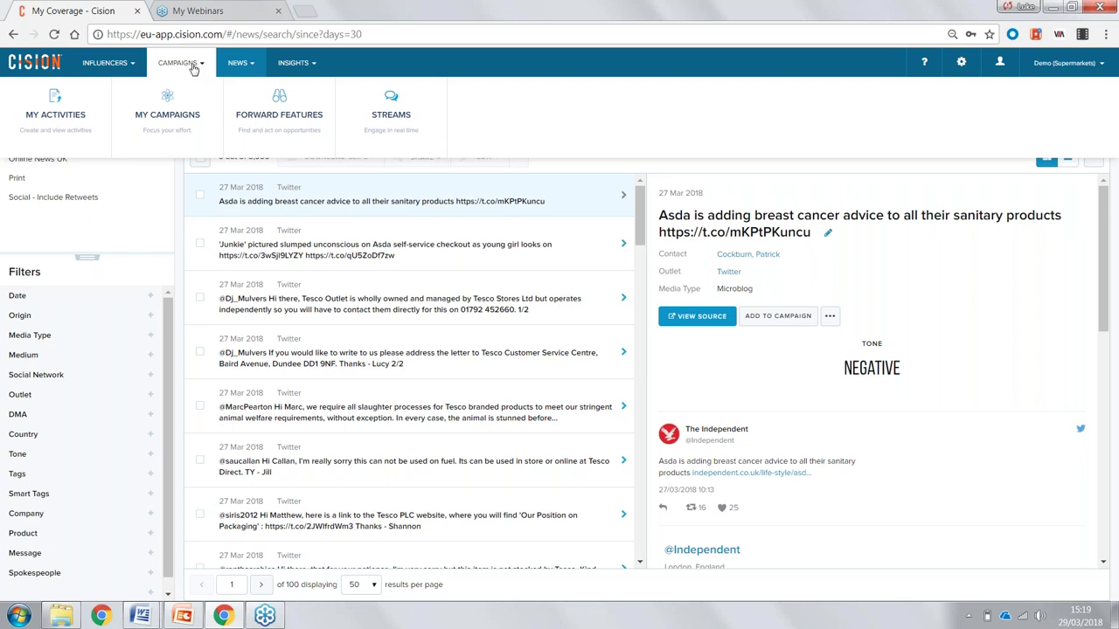
click(238, 69)
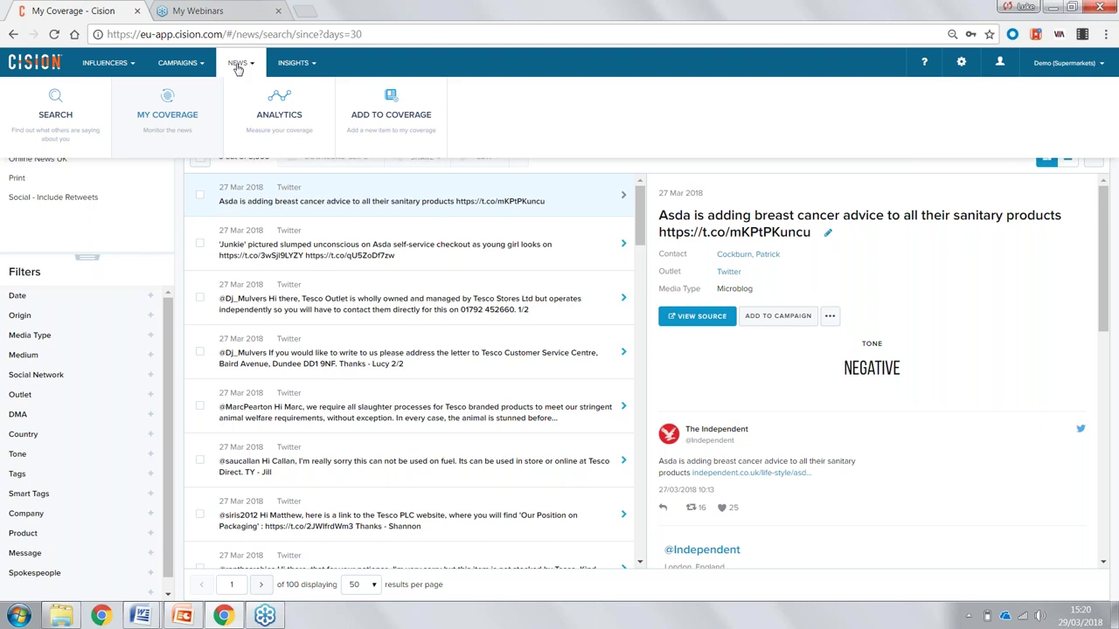
click(284, 65)
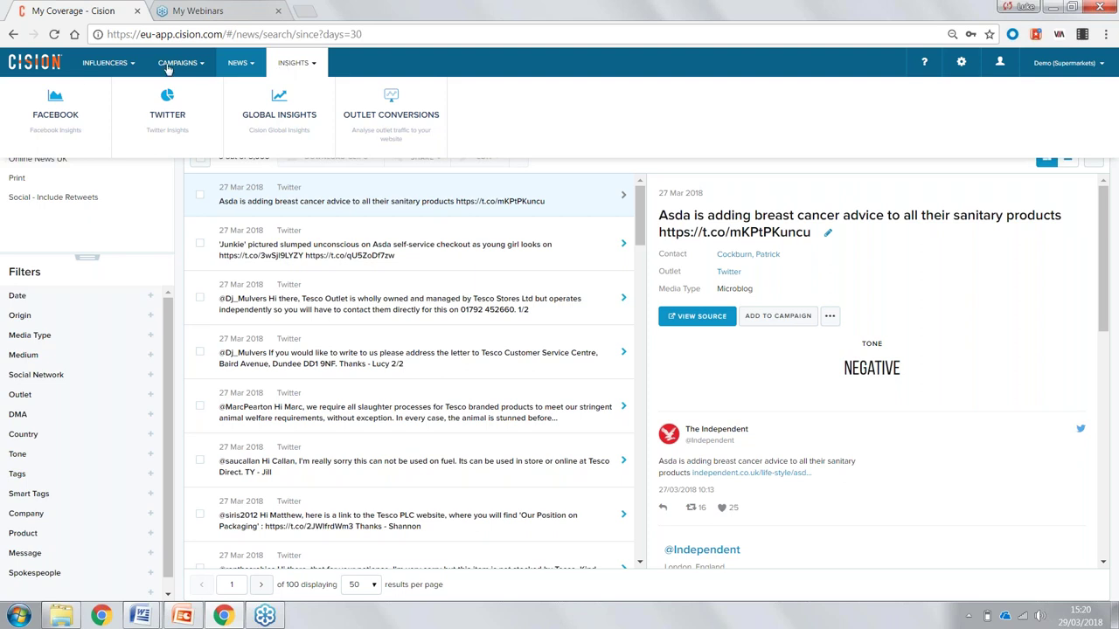
click(108, 63)
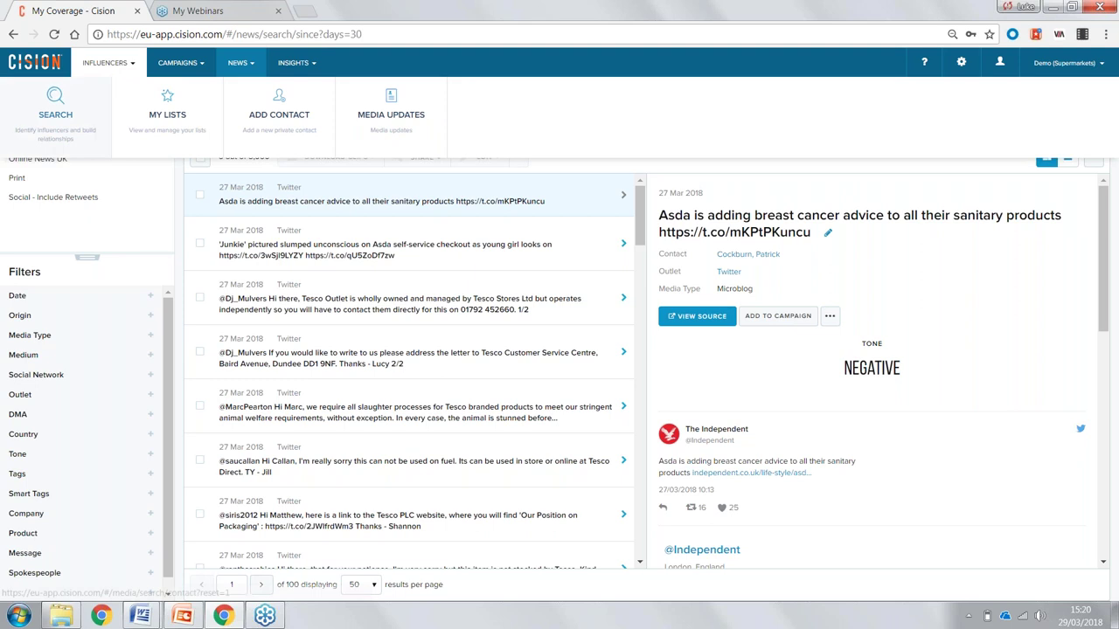
click(55, 109)
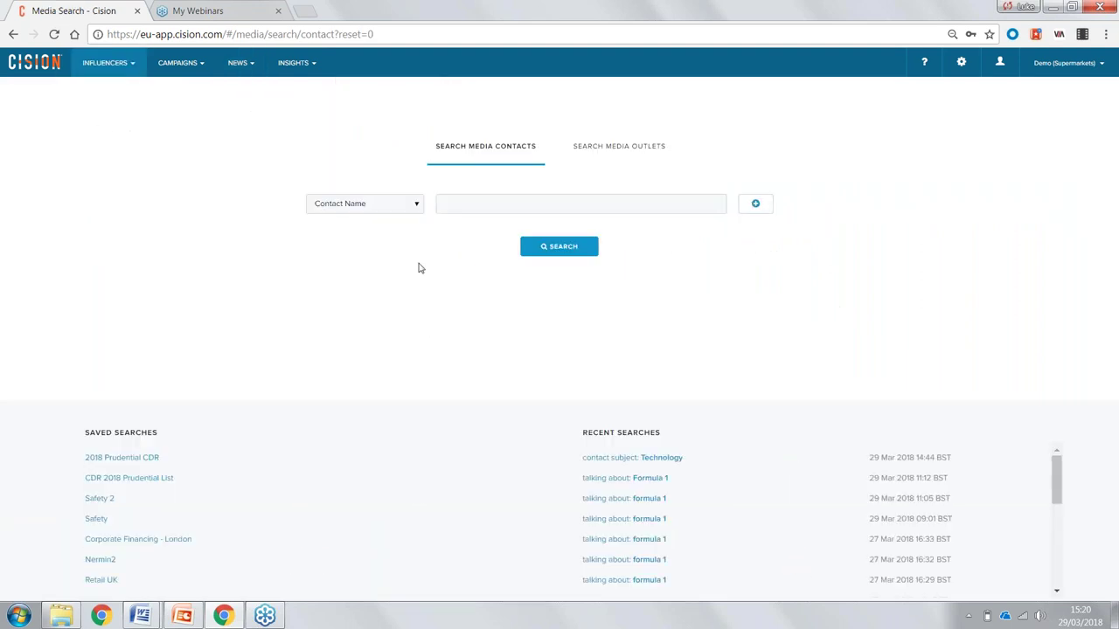
Step: Search media contacts by Talking About 'formula 1', returning 507 contacts
click(410, 208)
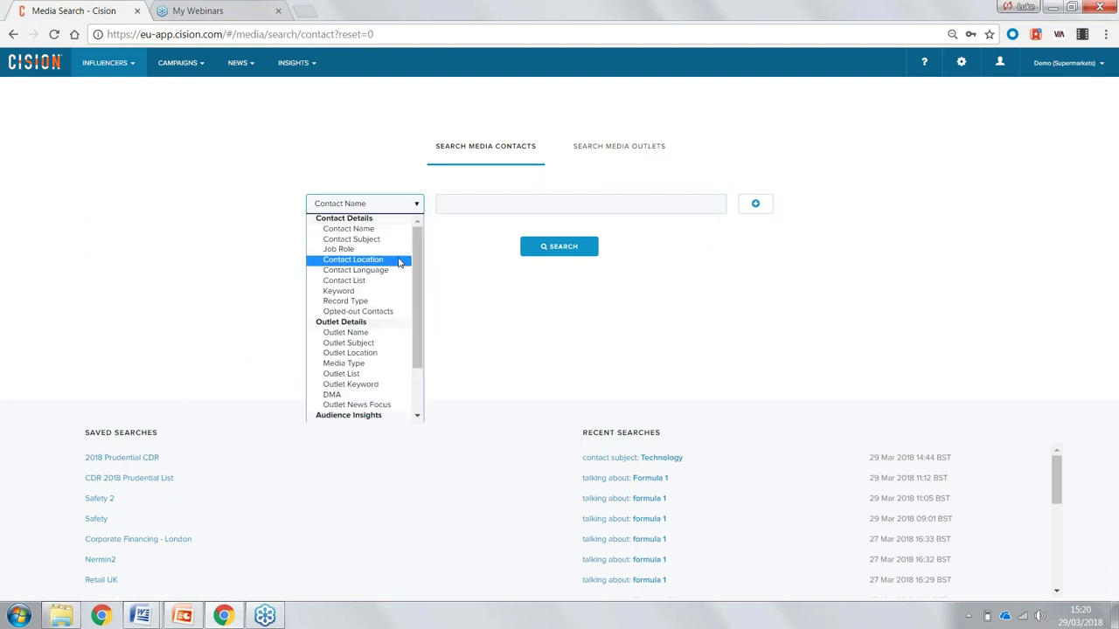
scroll(374, 275, down, 3)
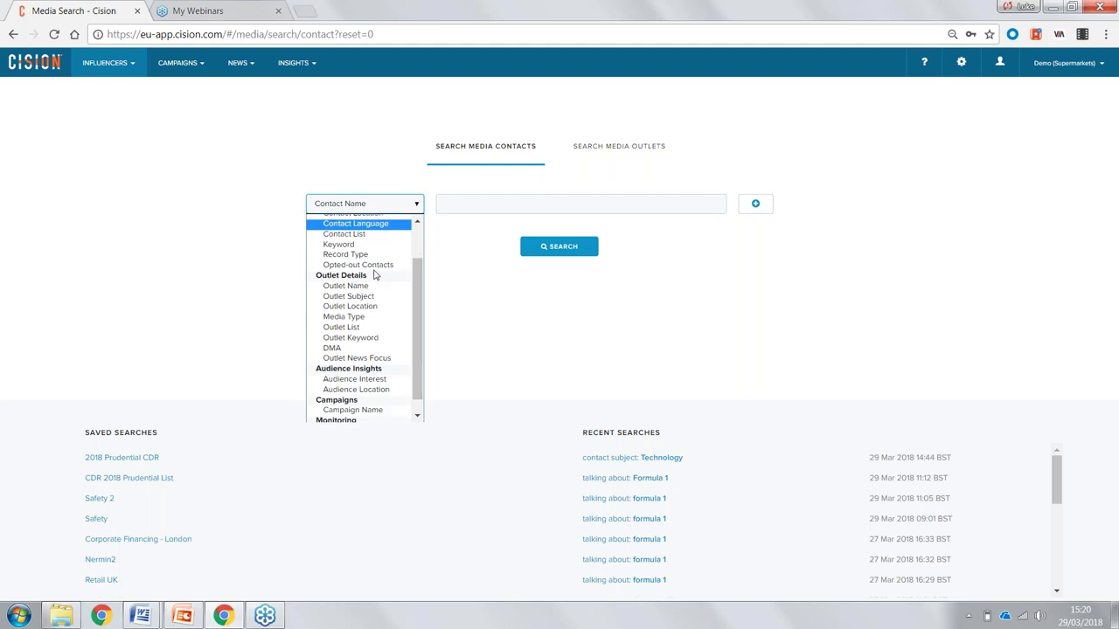
scroll(374, 276, up, 3)
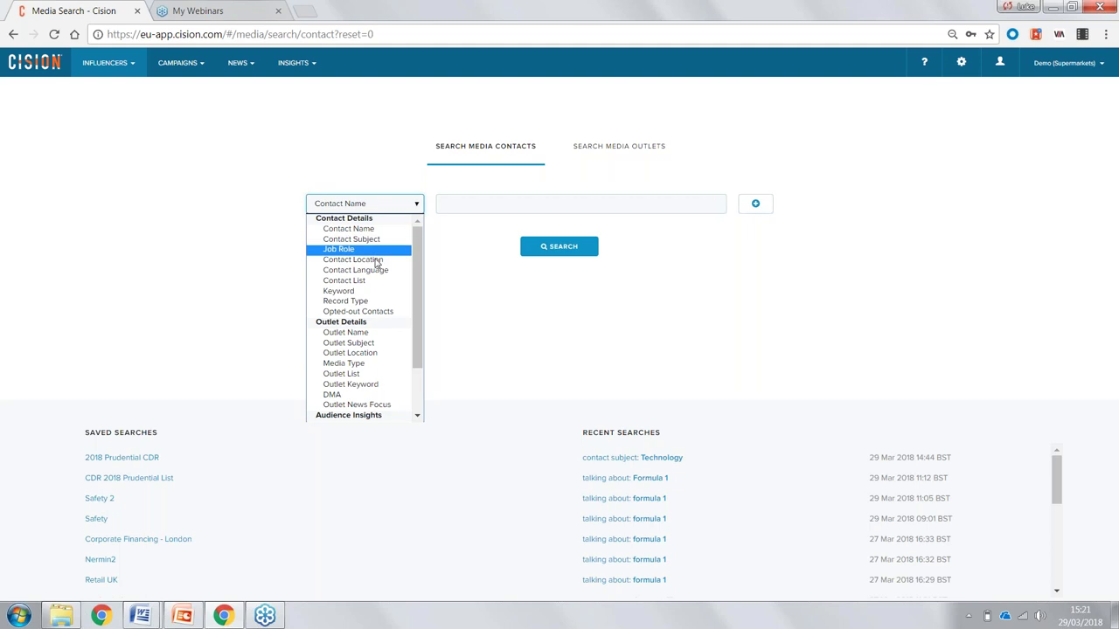
scroll(376, 393, down, 2)
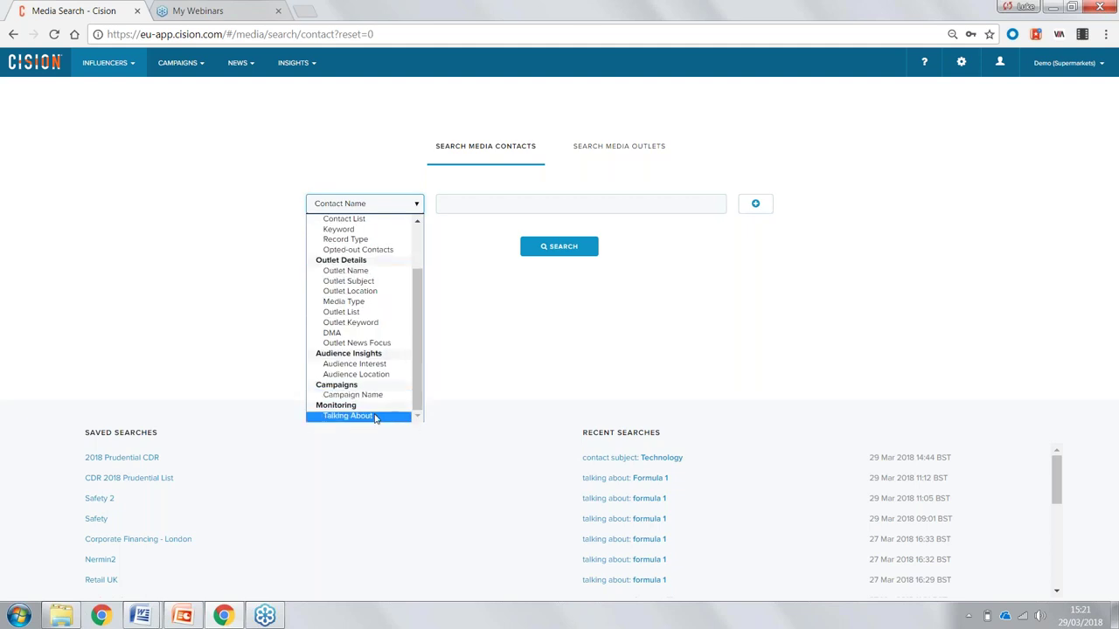
click(376, 416)
click(455, 207)
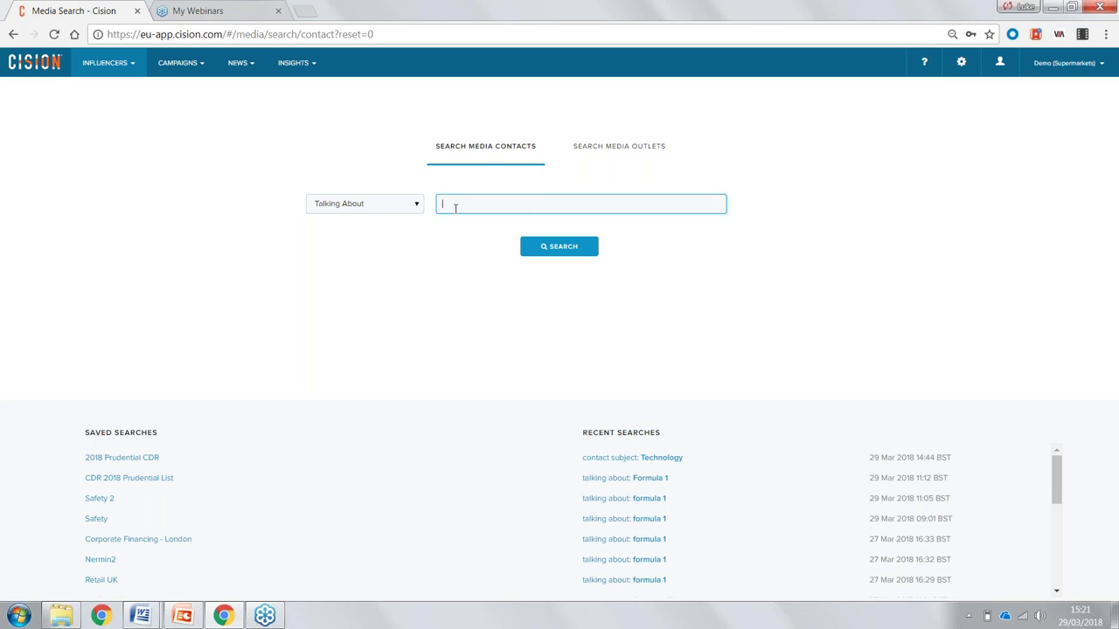
text(formula 1)
click(379, 238)
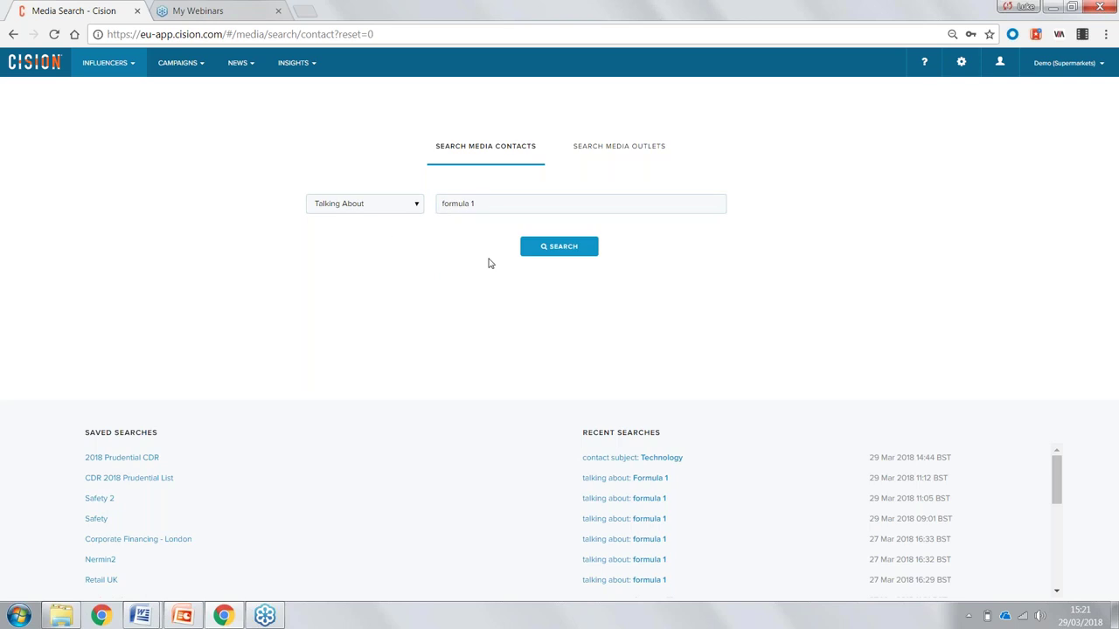
click(528, 251)
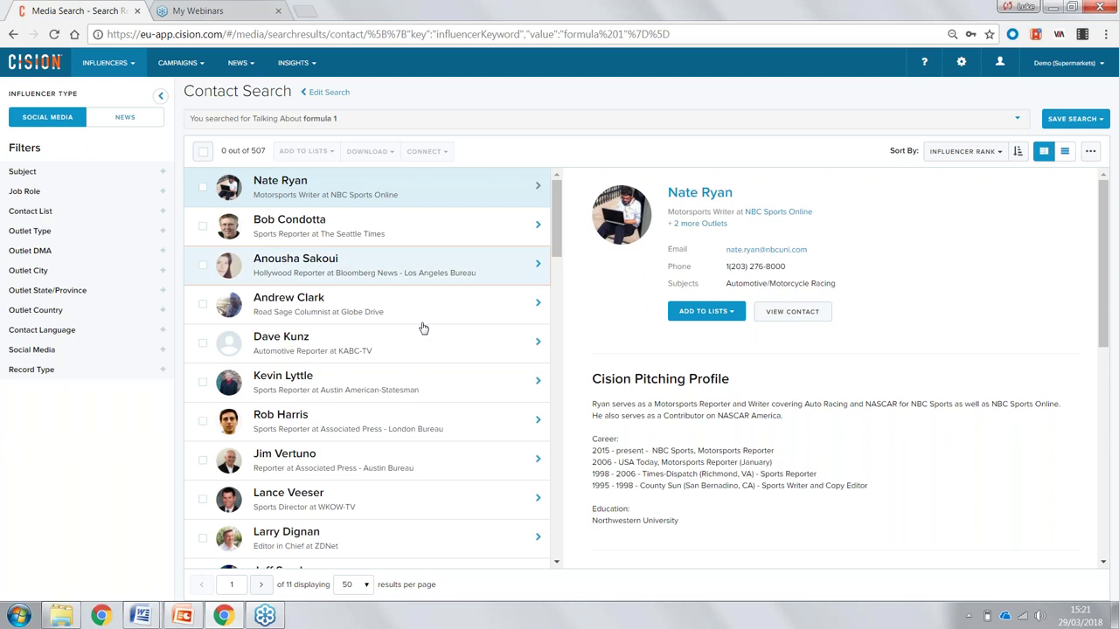
Step: Open the Globe Drive road columnist's profile and scroll through its pitching and Twitter details
scroll(556, 203, down, 2)
scroll(556, 203, up, 2)
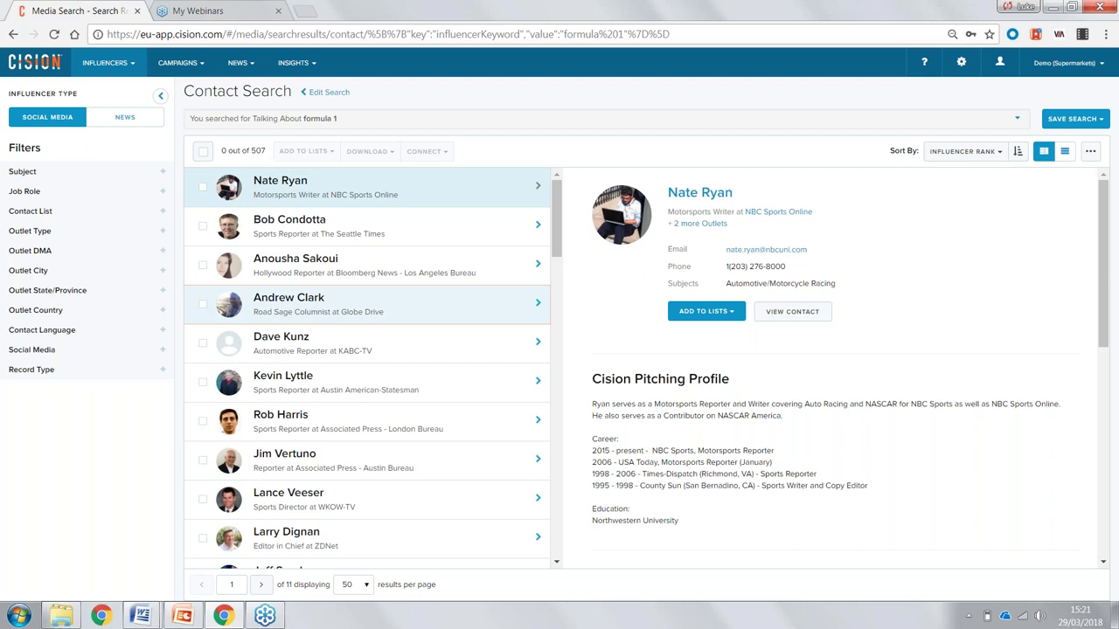
click(367, 304)
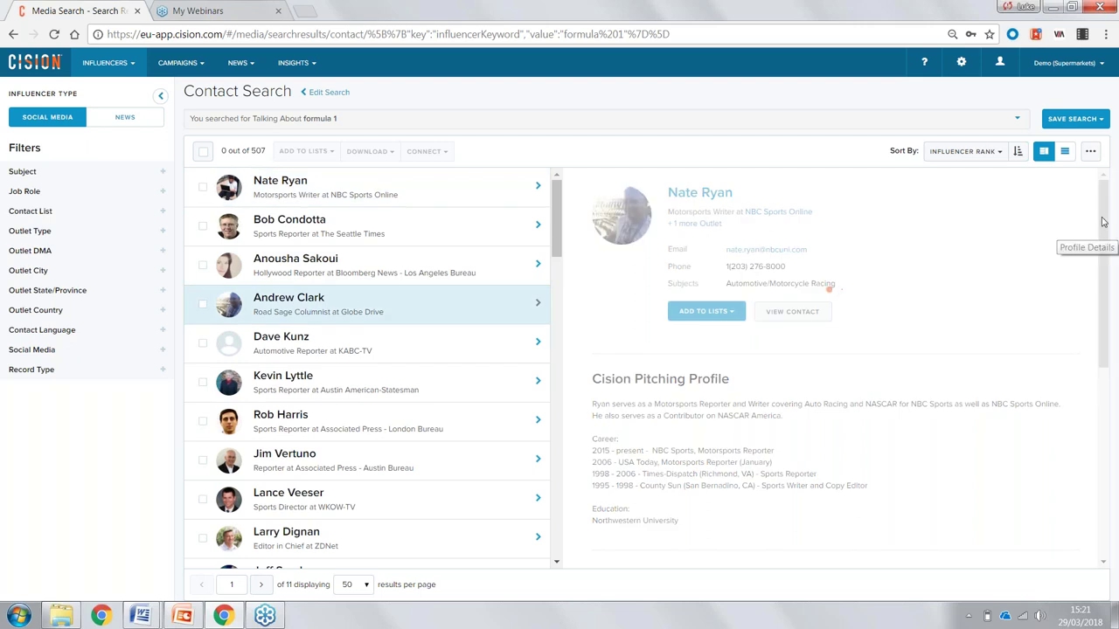
drag(1103, 222, 1115, 421)
scroll(982, 225, up, 5)
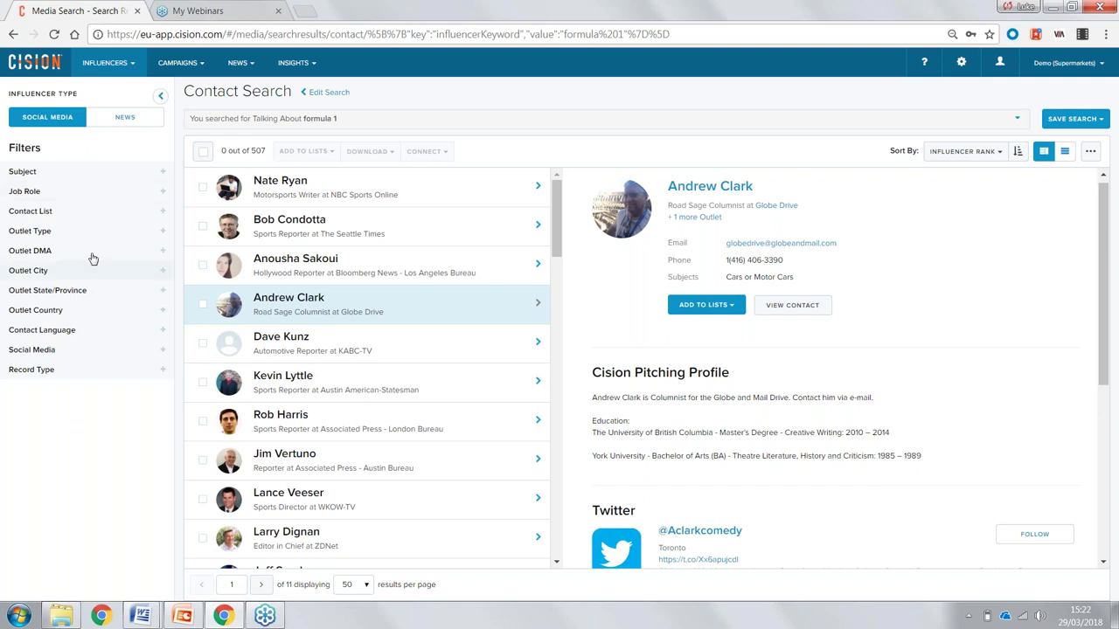
Step: Filter results to United Kingdom outlets (148 contacts) and review the DriveBlog founder's profile
click(83, 316)
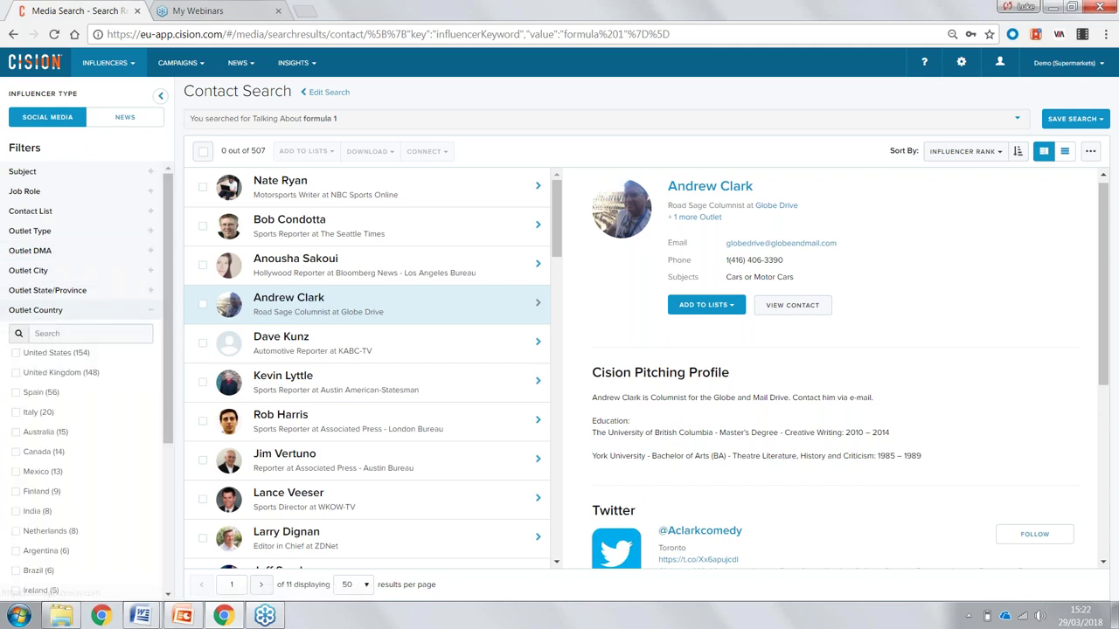
click(16, 373)
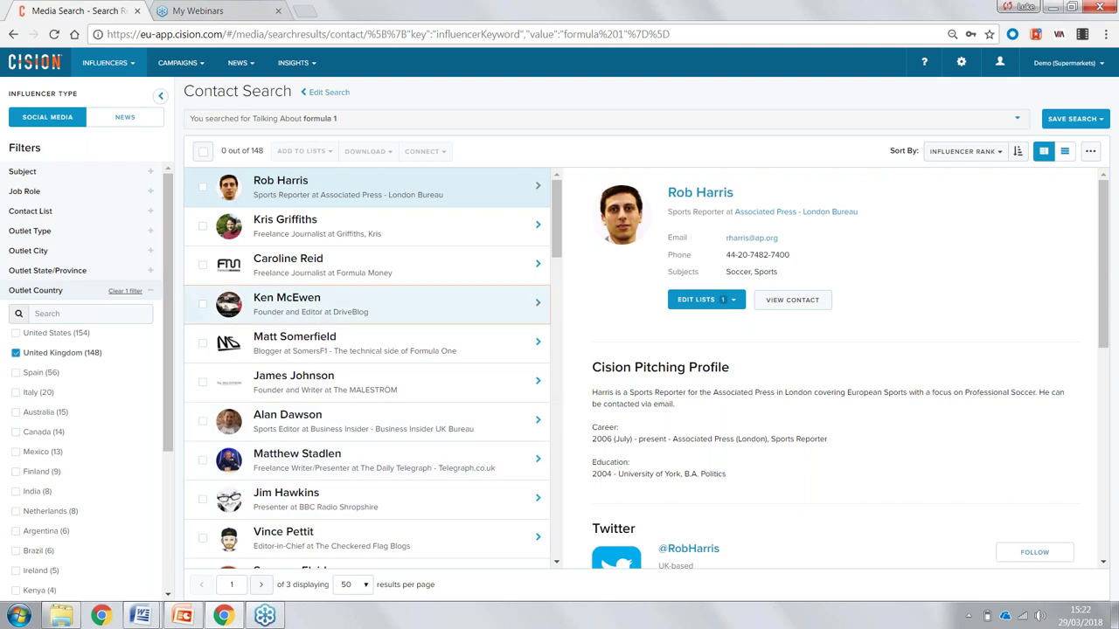
click(319, 315)
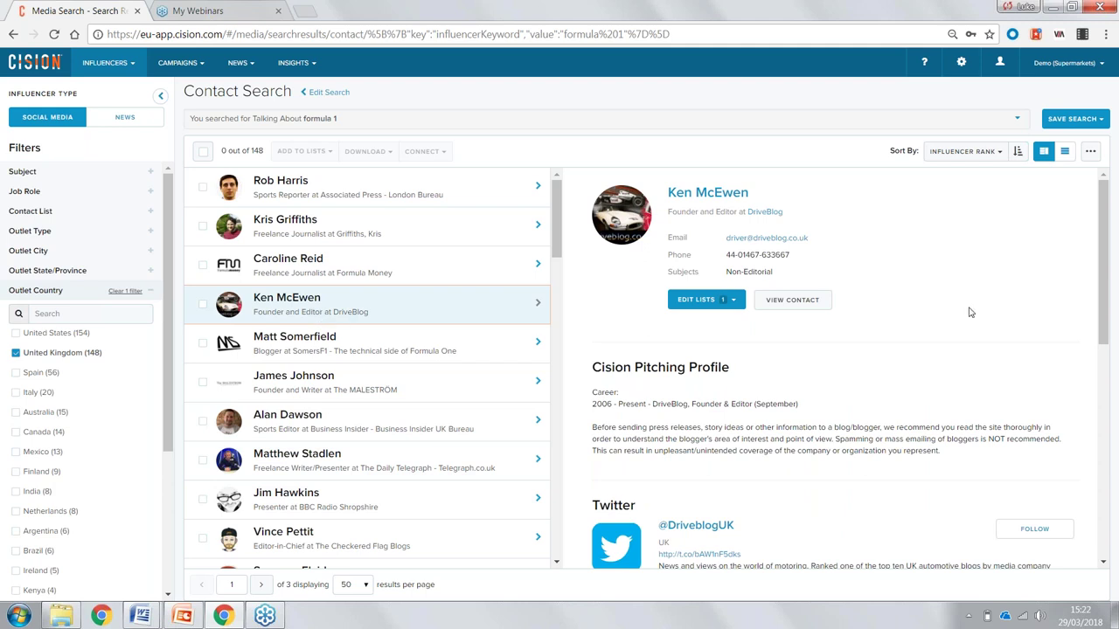
scroll(1103, 217, down, 4)
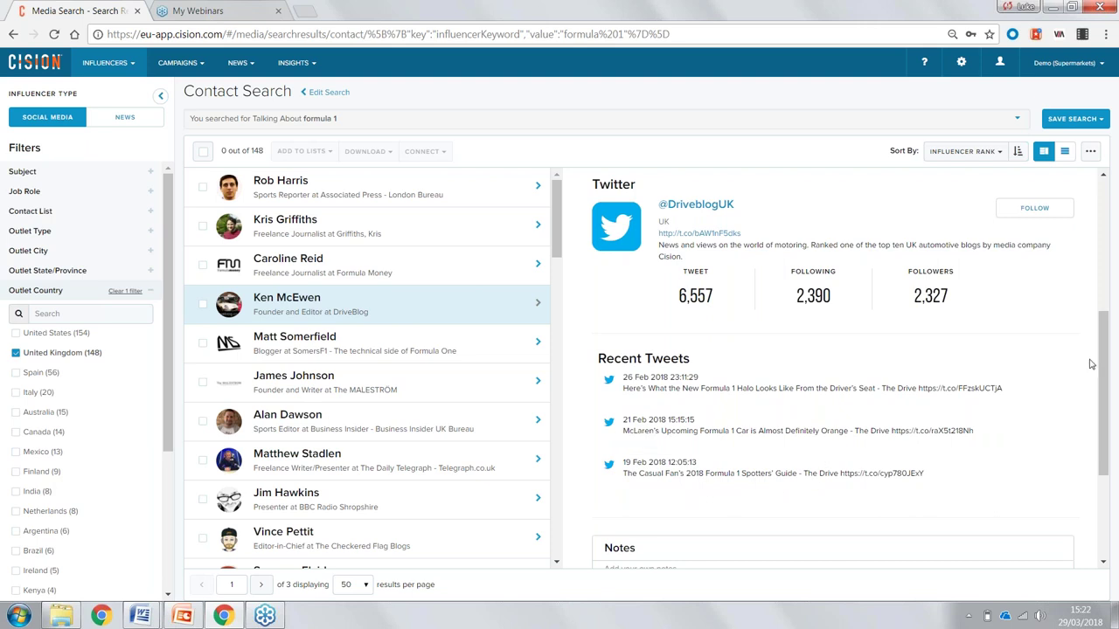
scroll(1100, 262, up, 4)
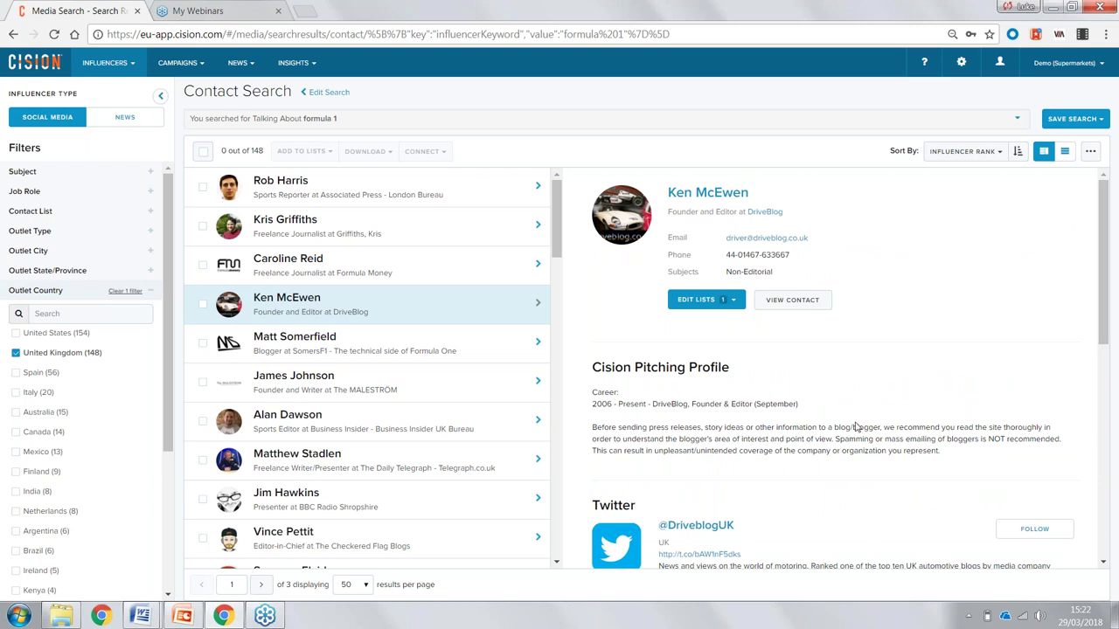
Step: Review the second contact's profile, a freelance journalist, scrolling through its details
click(337, 229)
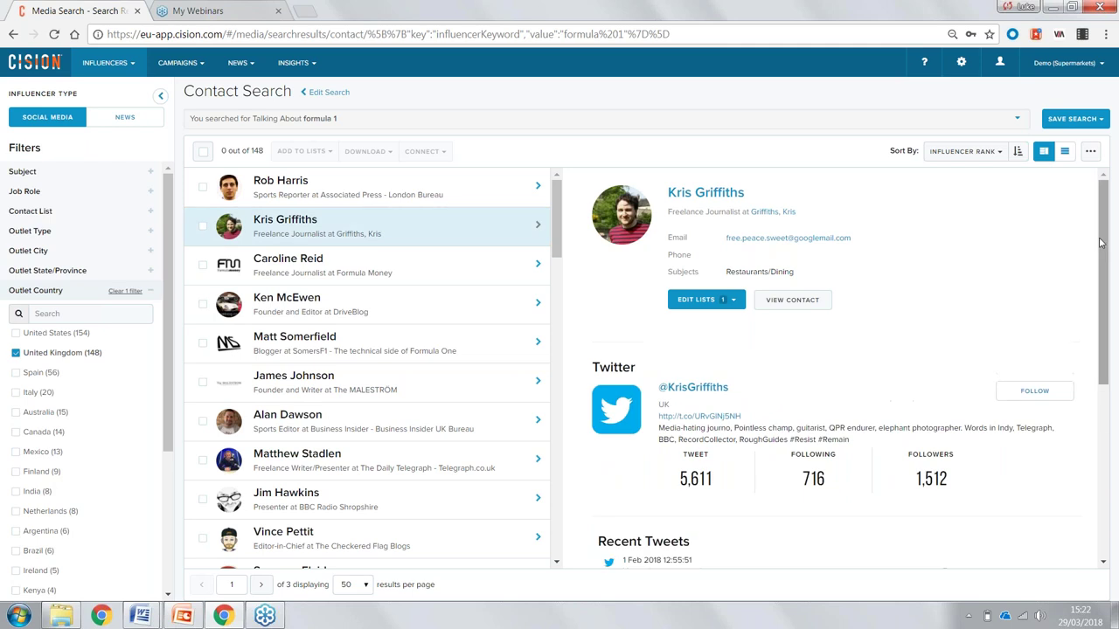
scroll(1095, 268, down, 2)
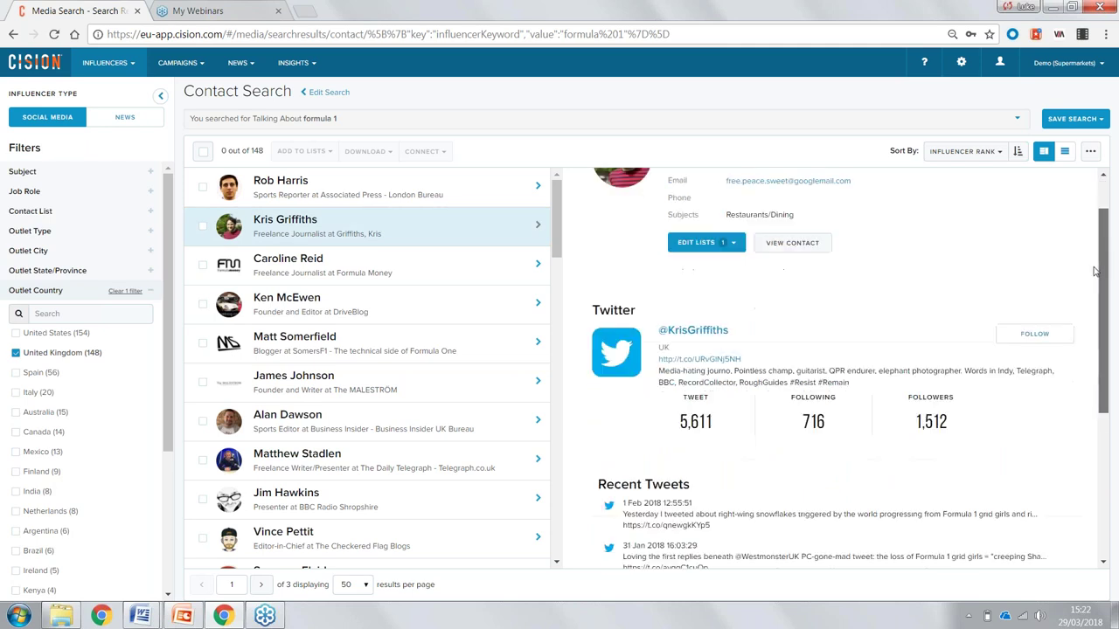
scroll(1101, 253, up, 2)
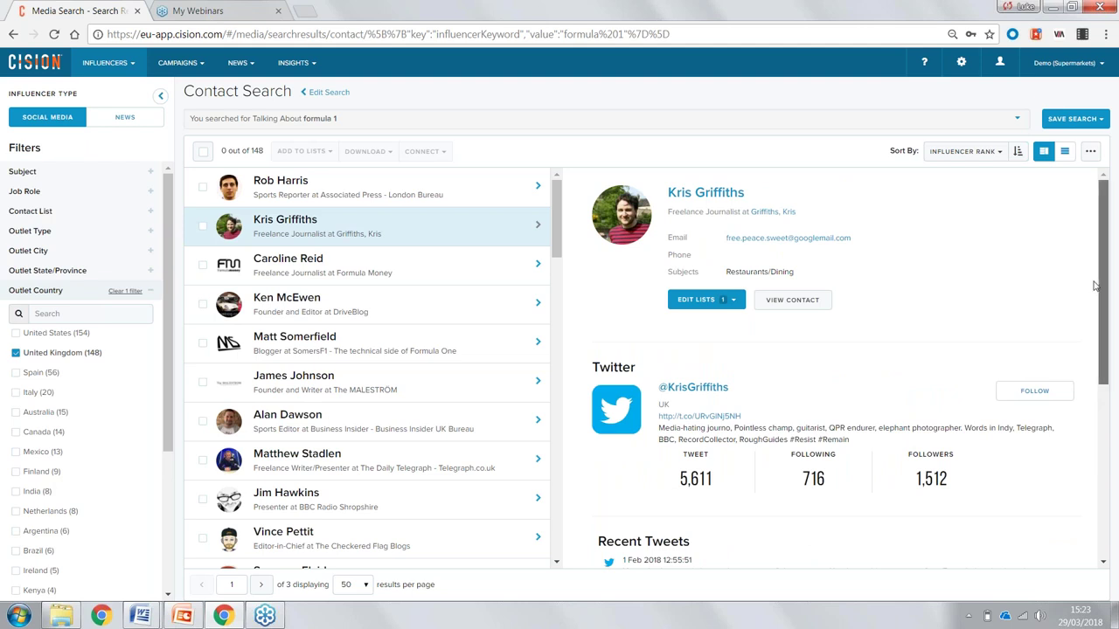
scroll(1094, 286, down, 2)
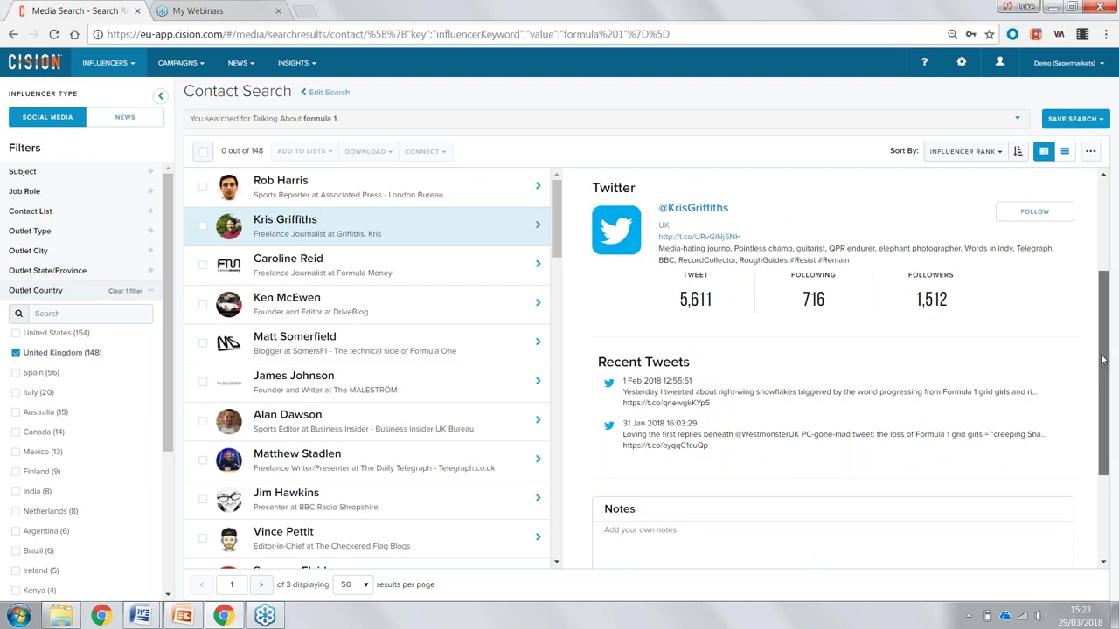
drag(1103, 359, 1106, 240)
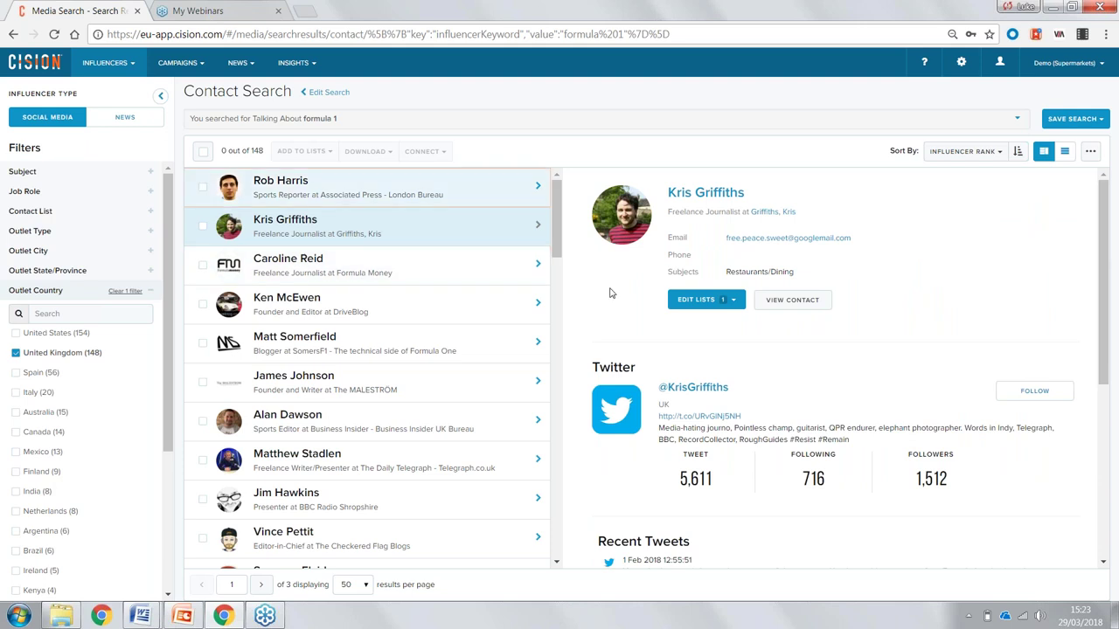
Step: Show the 148 UK contacts as a table and scroll right to reveal phone and city columns
click(1064, 153)
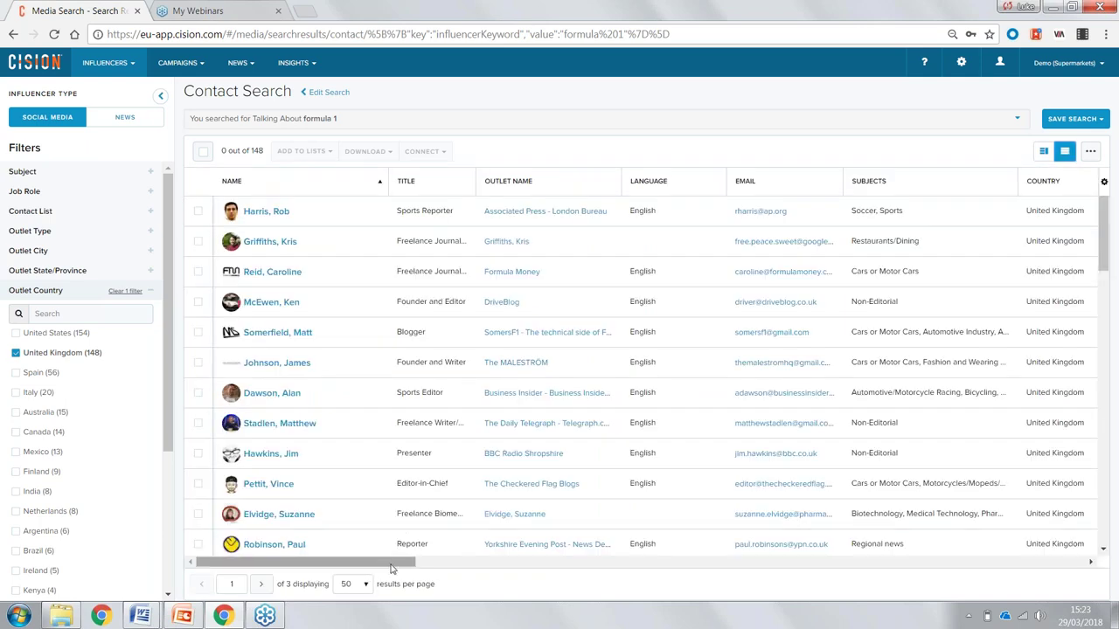
mouse_move(391, 568)
mouse_down()
mouse_move(531, 566)
mouse_move(373, 566)
mouse_up()
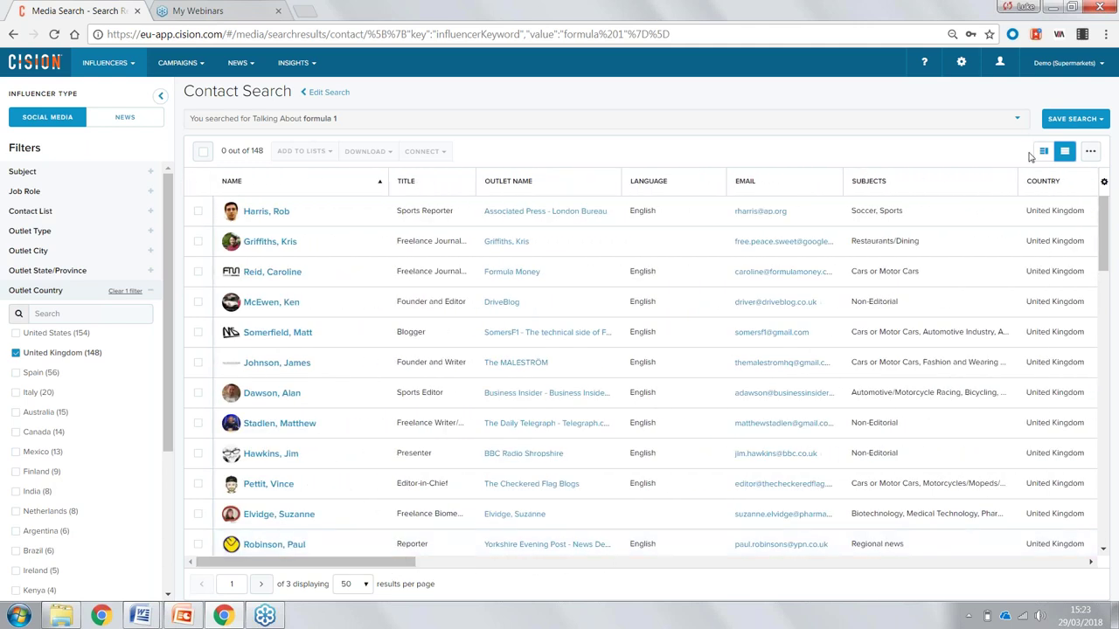
Step: Return to list view and check the first four contacts to add them to a list
click(1043, 151)
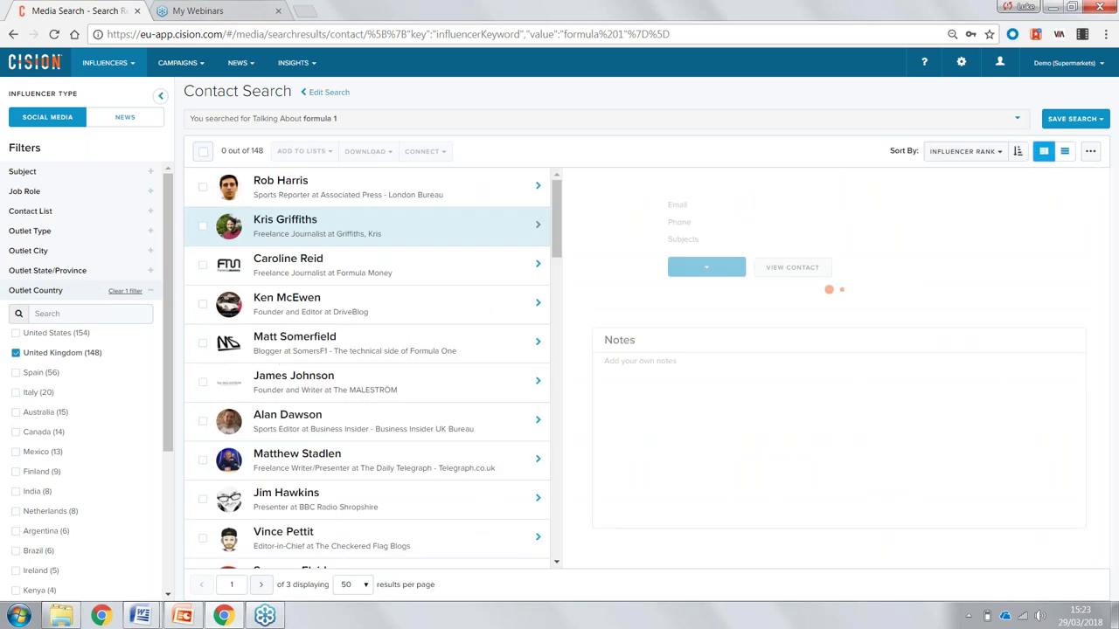
click(204, 187)
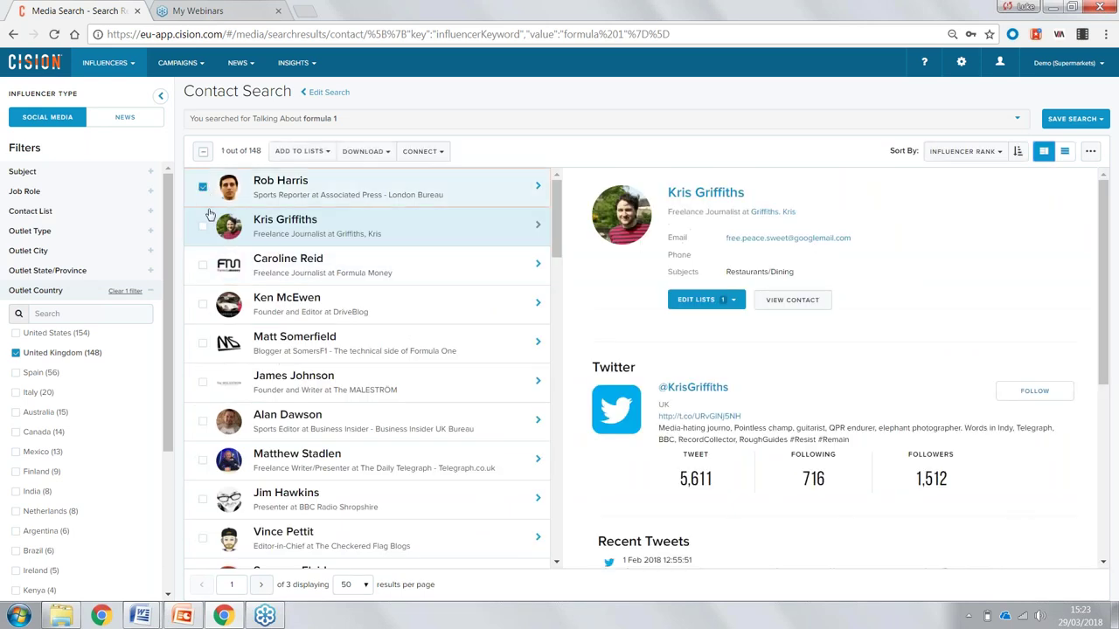
click(203, 226)
click(202, 266)
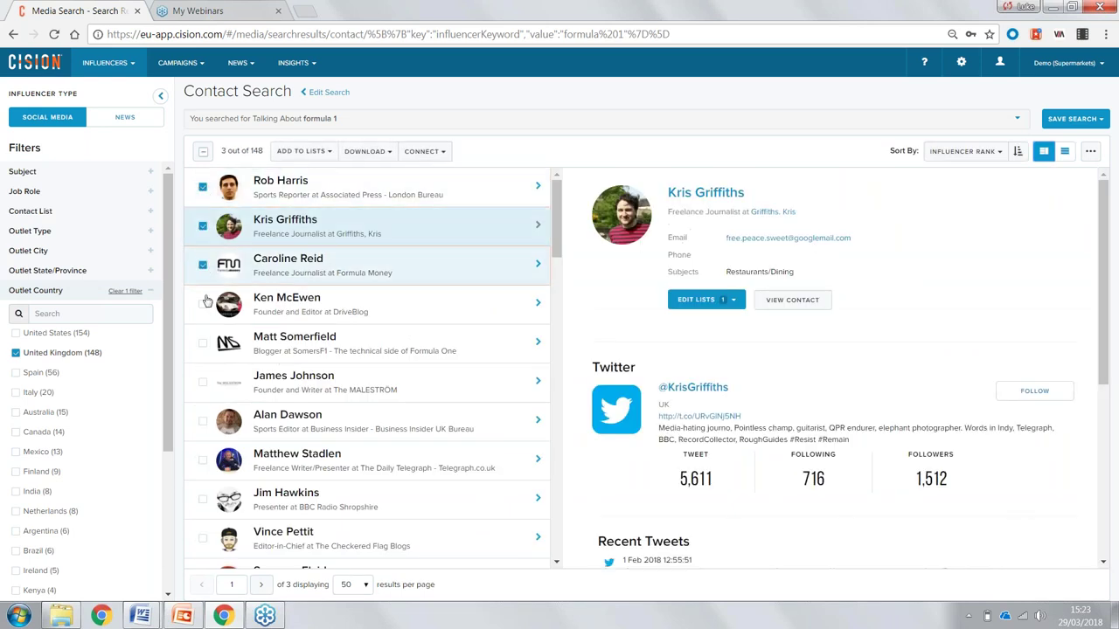
click(204, 305)
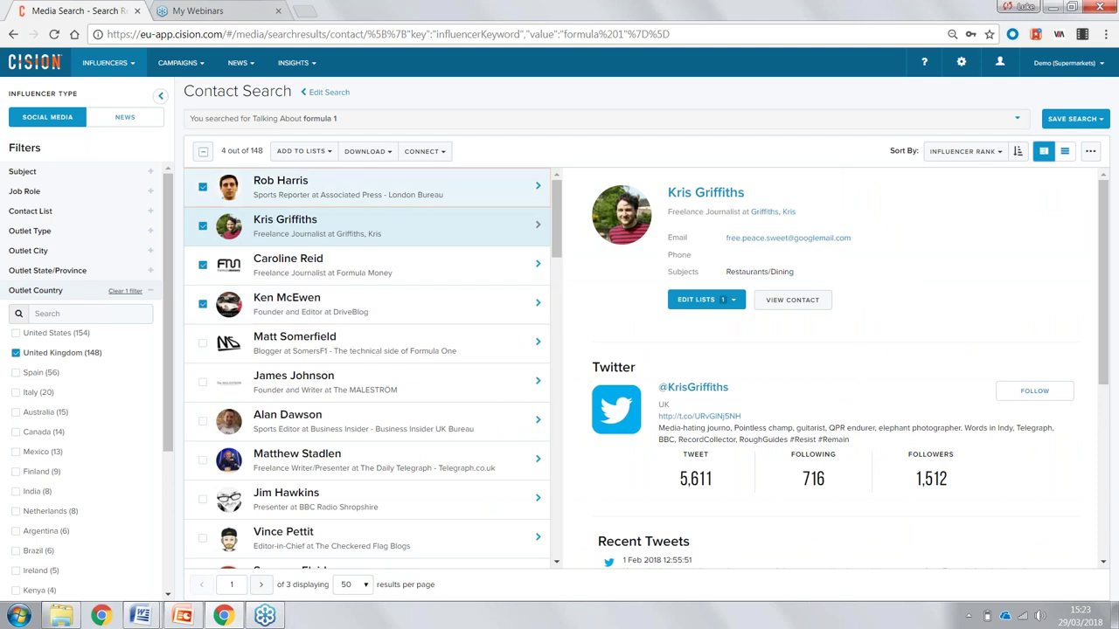
click(305, 156)
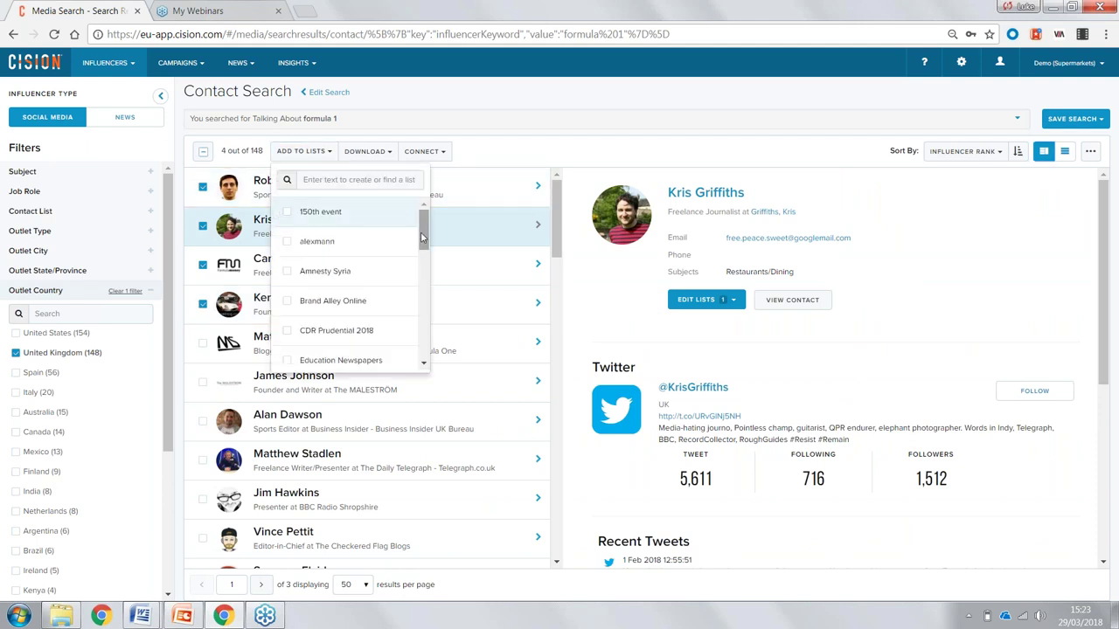
scroll(420, 232, down, 3)
scroll(420, 232, up, 3)
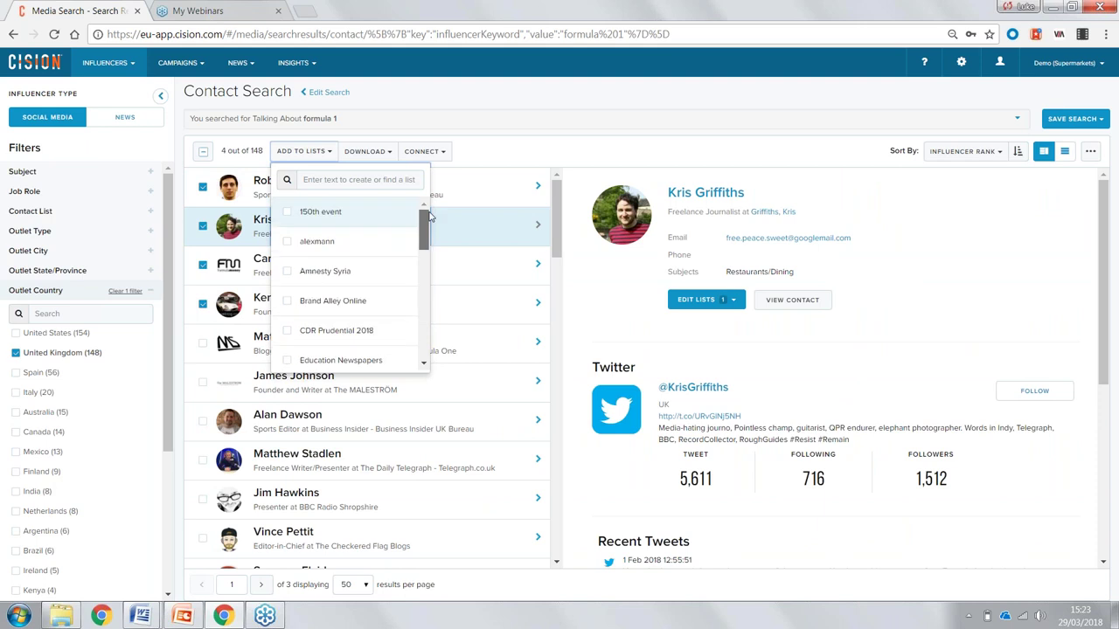
click(386, 178)
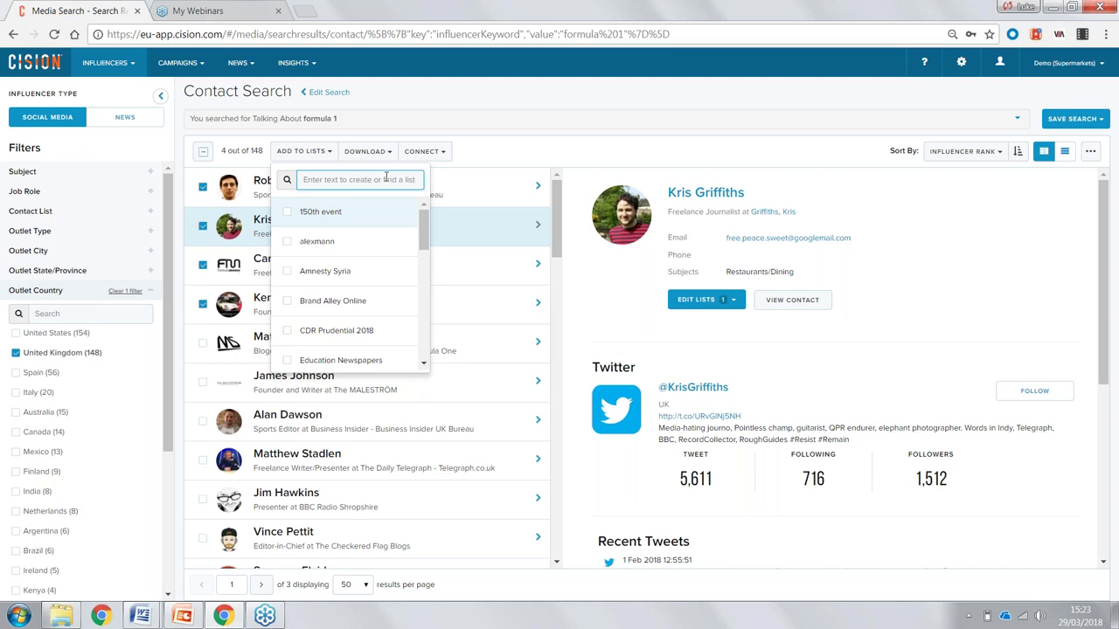
click(362, 151)
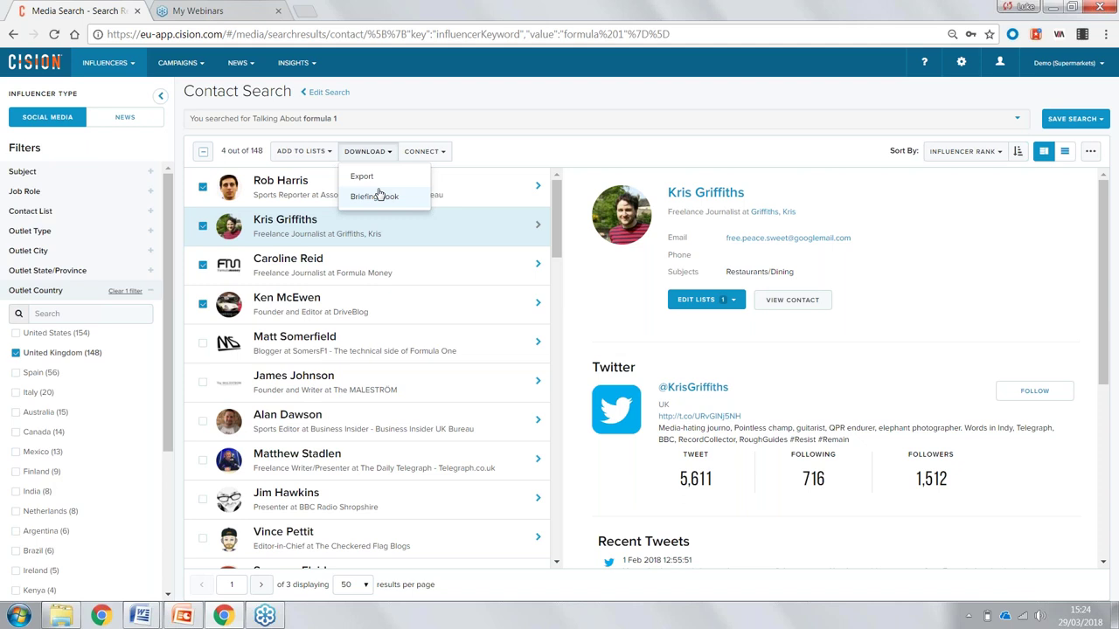
click(425, 153)
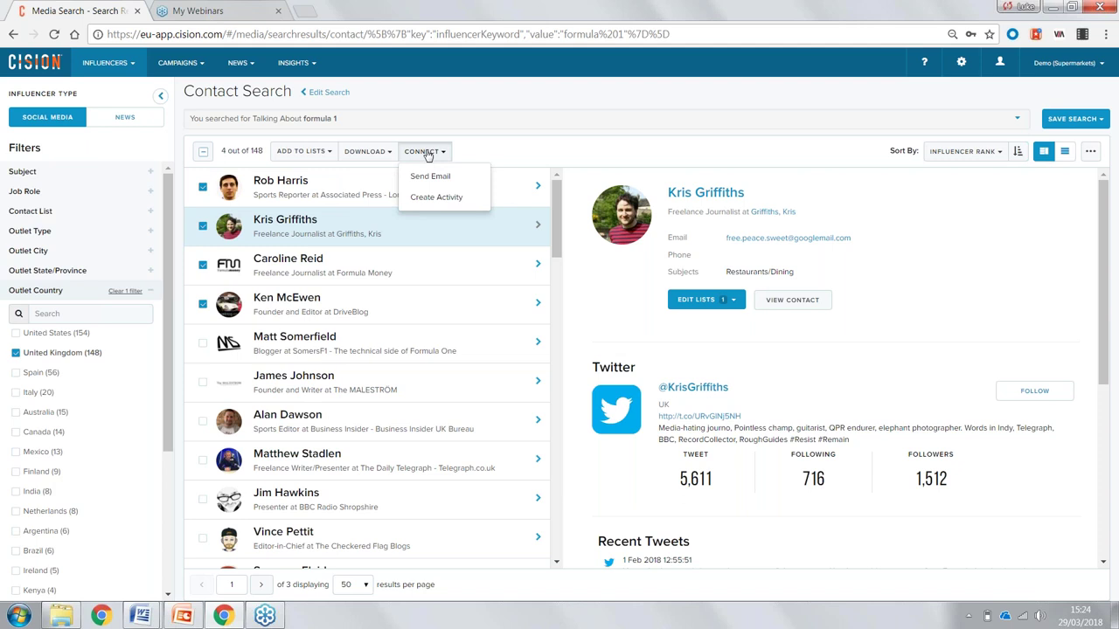
click(528, 156)
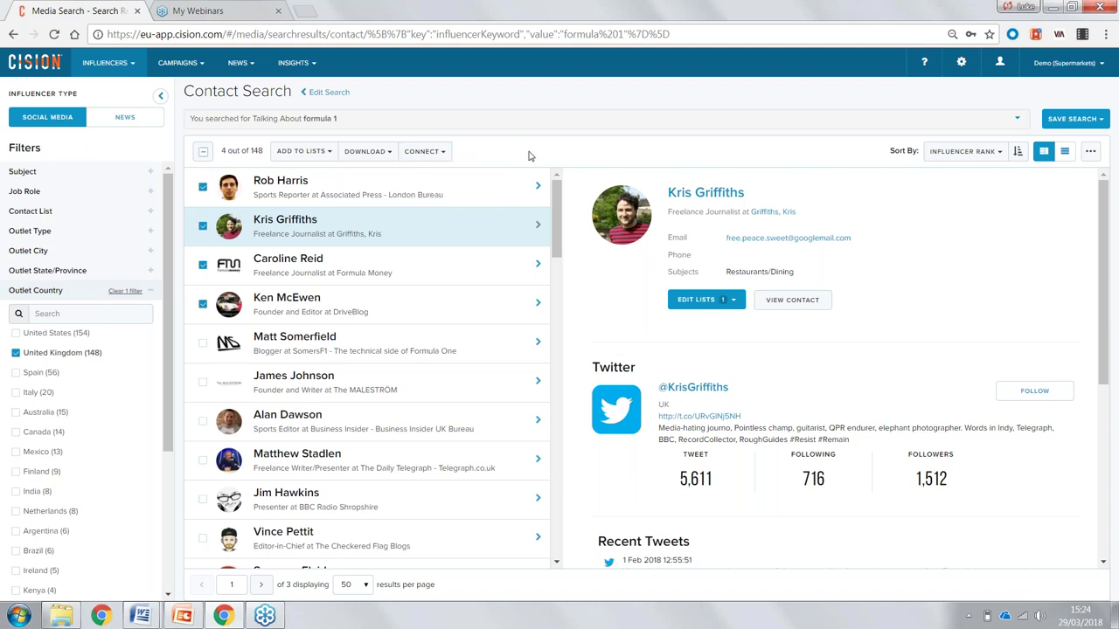
Step: Search media contacts by the journalist's name, choosing the Channel 4 suggestion
click(101, 67)
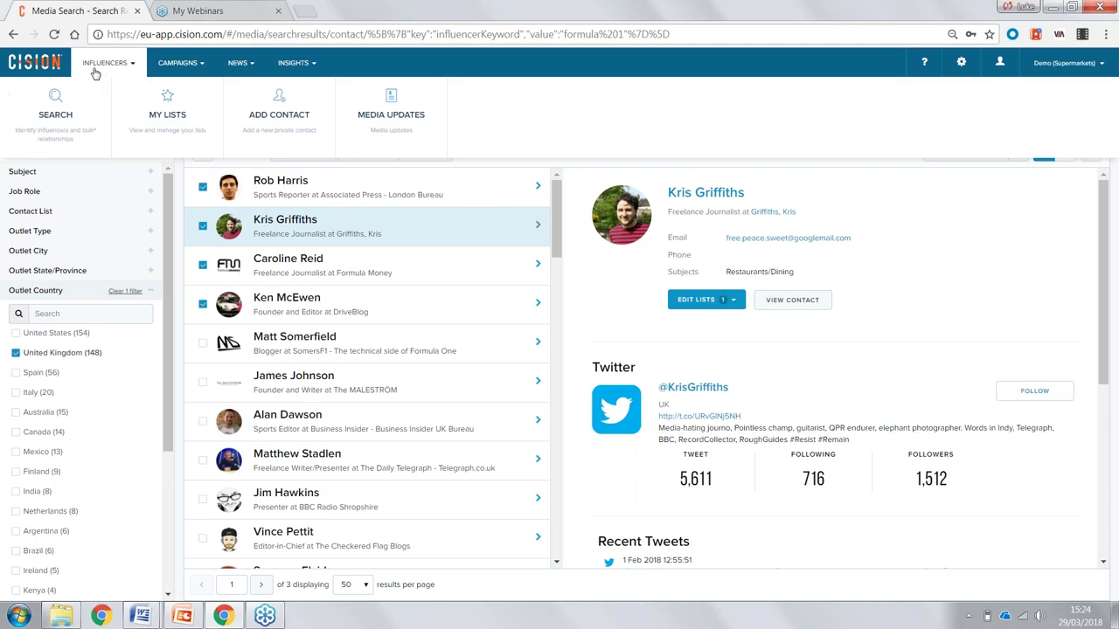
click(70, 114)
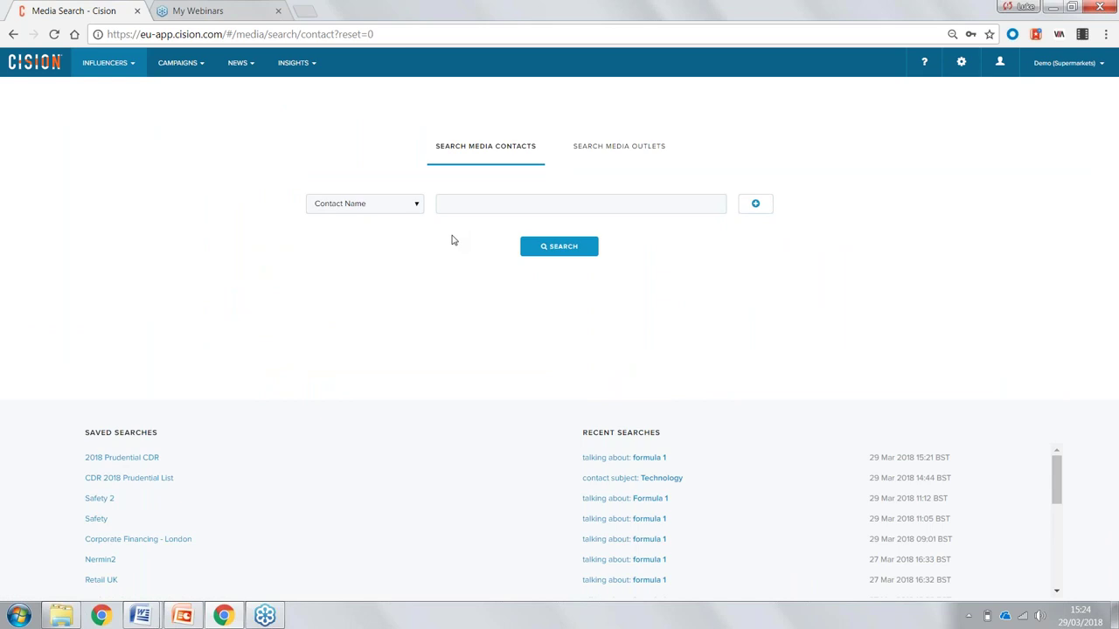
click(442, 203)
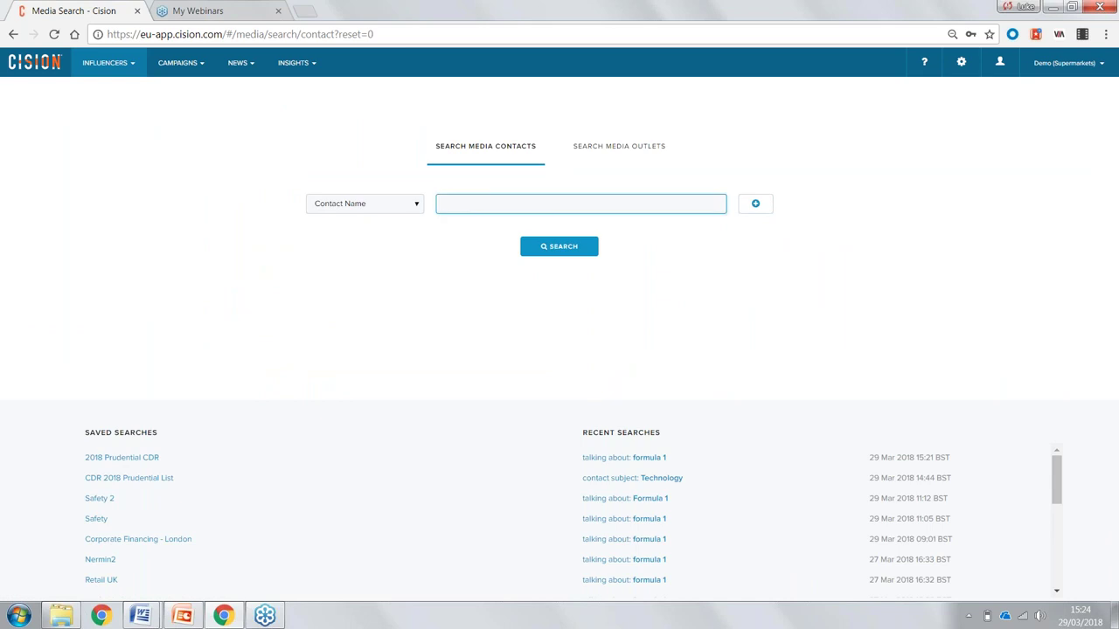
text(Harry Wallop)
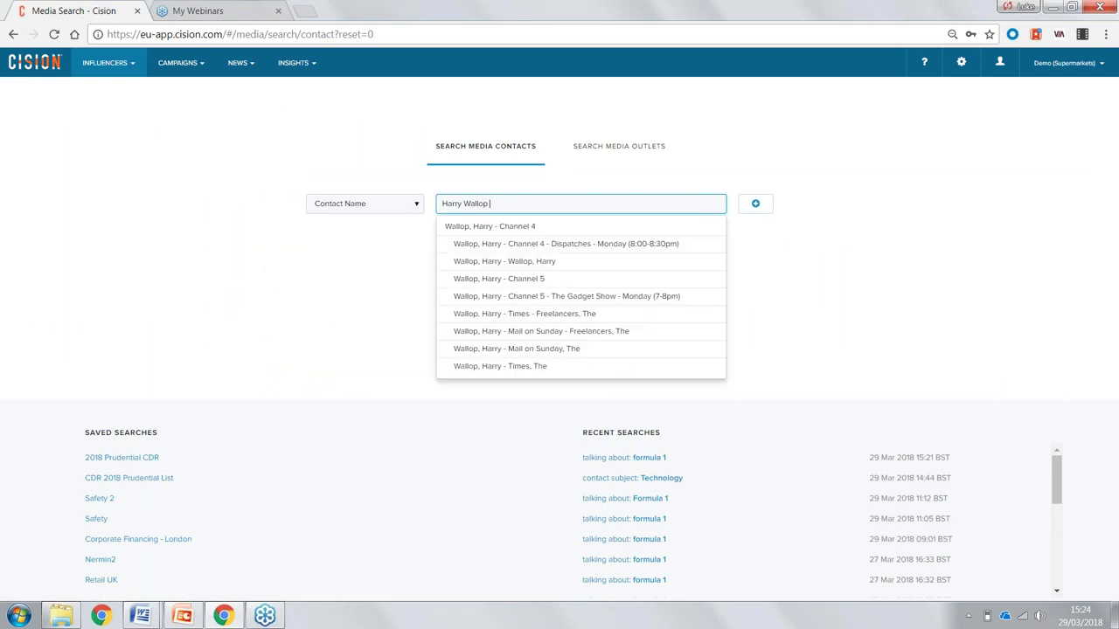
click(478, 225)
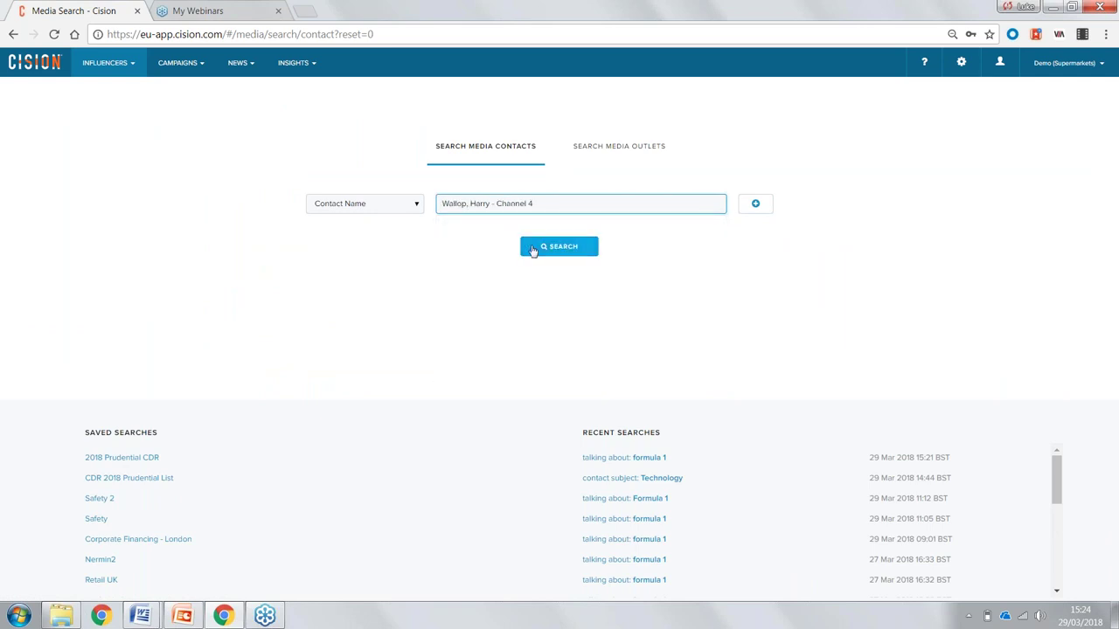
click(532, 249)
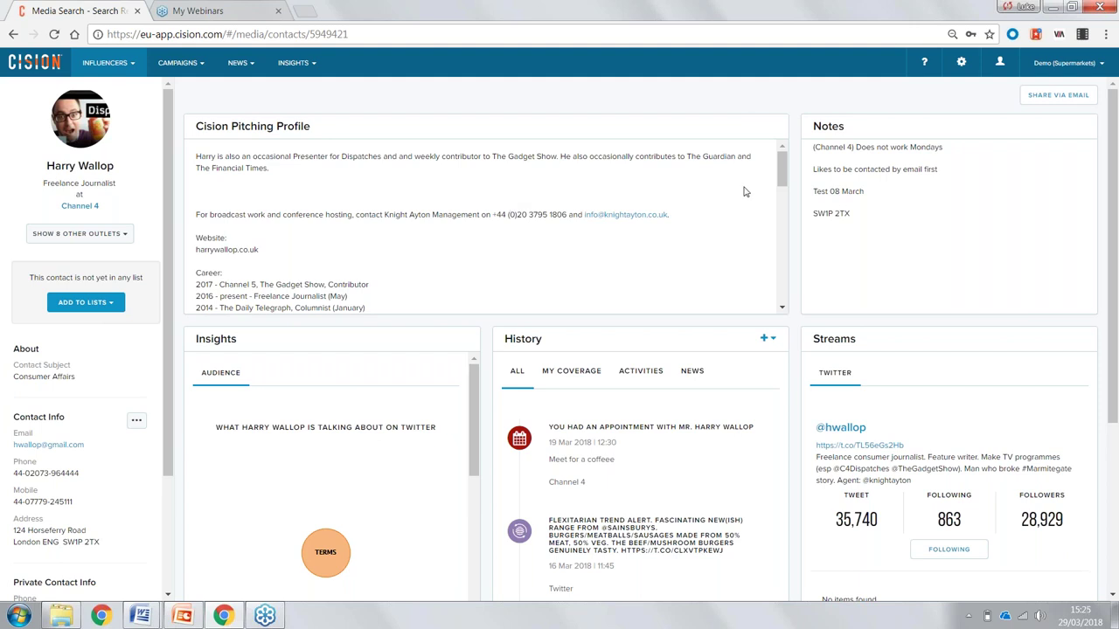
Step: Scroll the profile's Insights panel through Twitter audience demographics, brands and beats
mouse_move(783, 171)
mouse_down()
mouse_move(780, 219)
mouse_move(787, 158)
mouse_up()
scroll(478, 166, down, 3)
drag(473, 218, 470, 259)
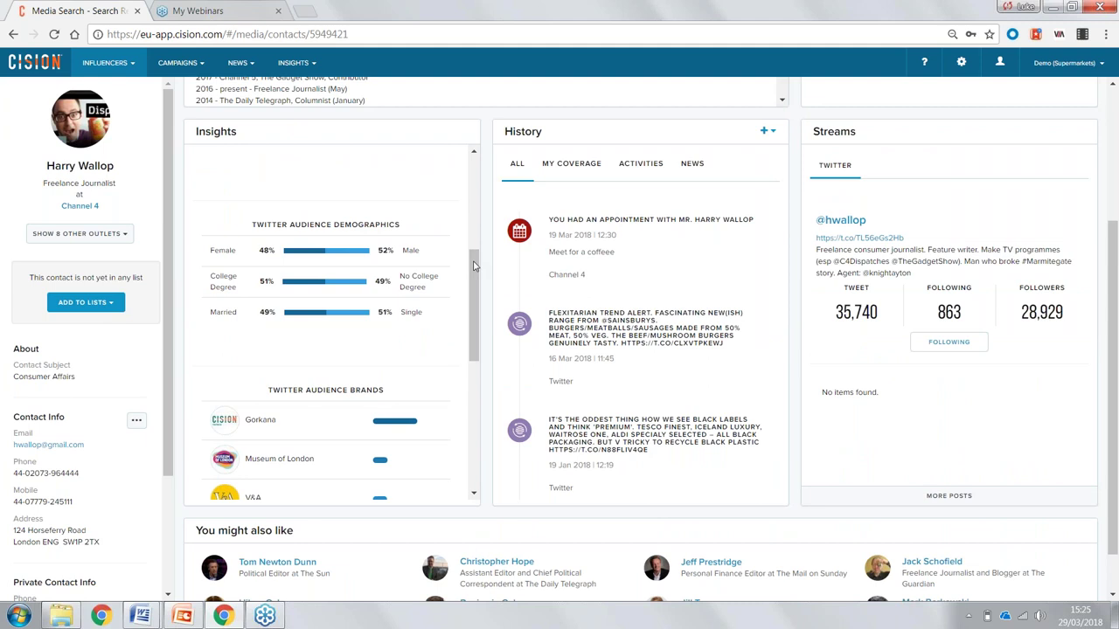
drag(472, 257, 475, 341)
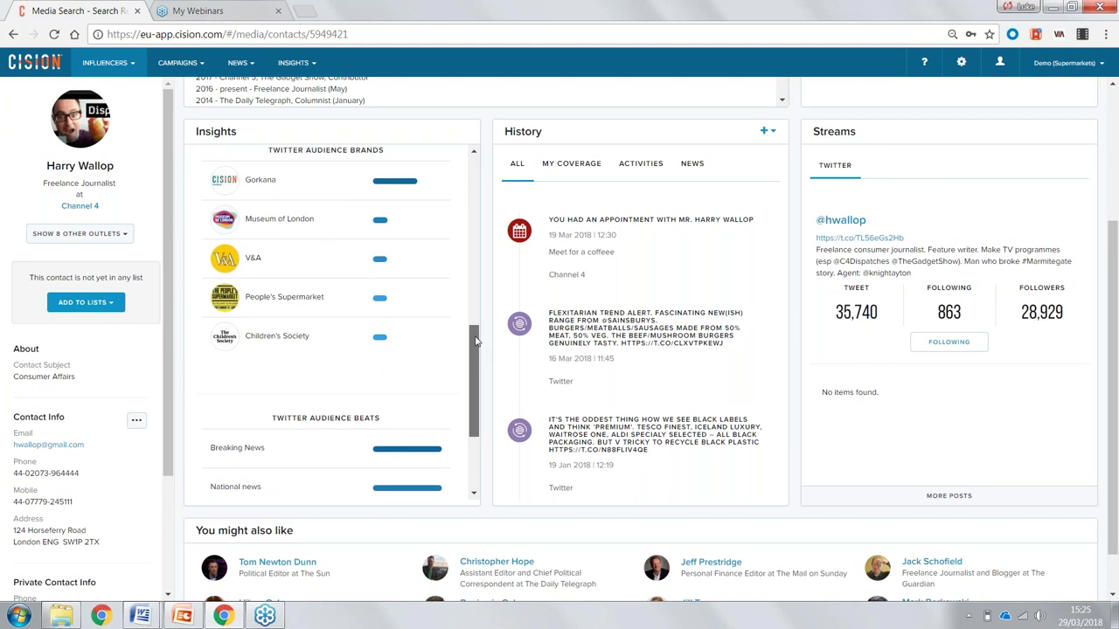
drag(475, 341, 470, 374)
scroll(470, 374, down, 1)
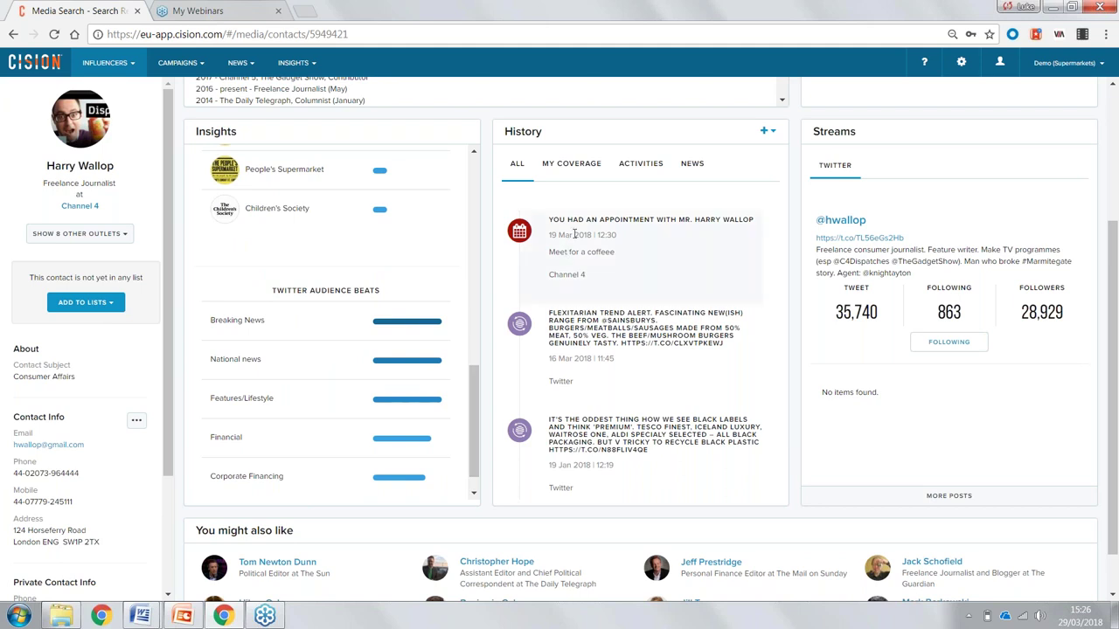
Step: Filter the contact's history to My Coverage, then Activities, leaving only the coffee appointment
click(582, 174)
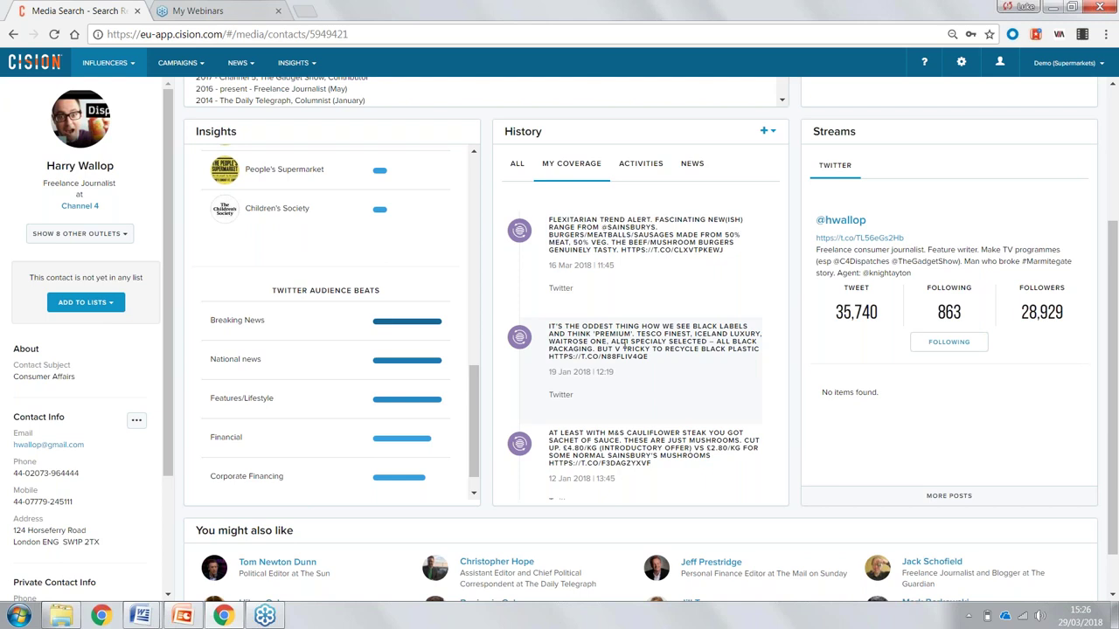
click(629, 175)
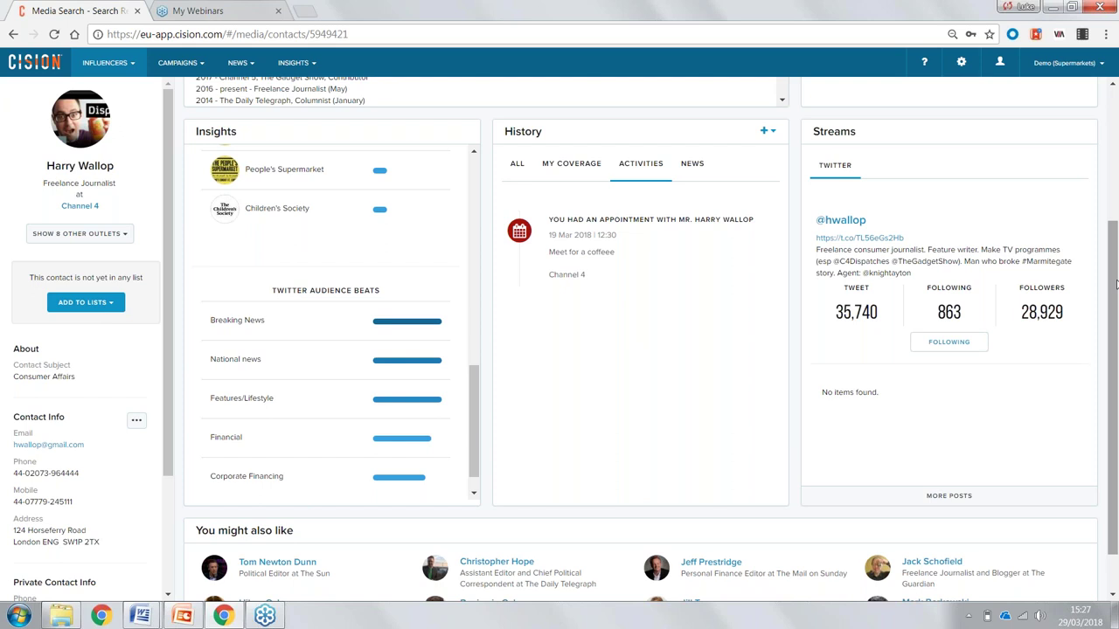
scroll(933, 499, up, 1)
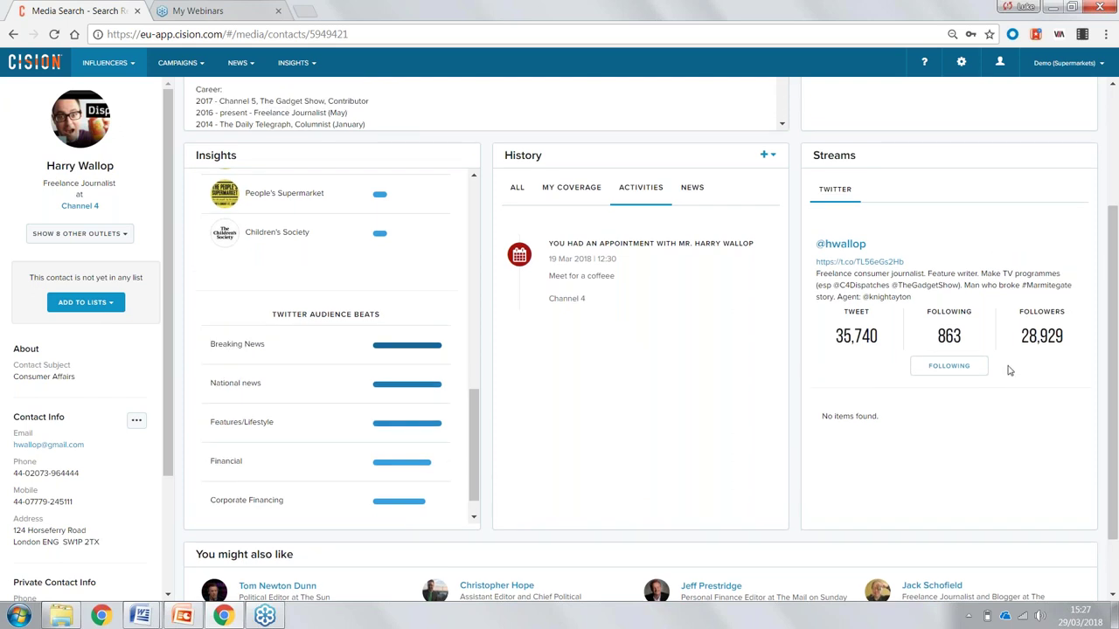
scroll(1008, 371, up, 3)
scroll(1112, 329, down, 1)
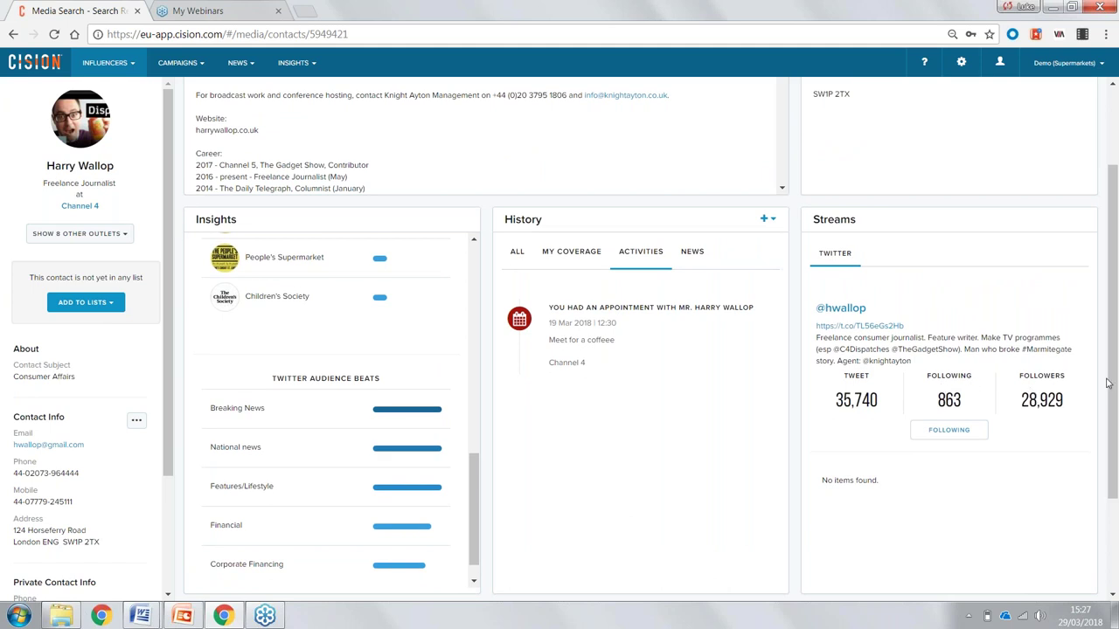
scroll(1115, 376, down, 3)
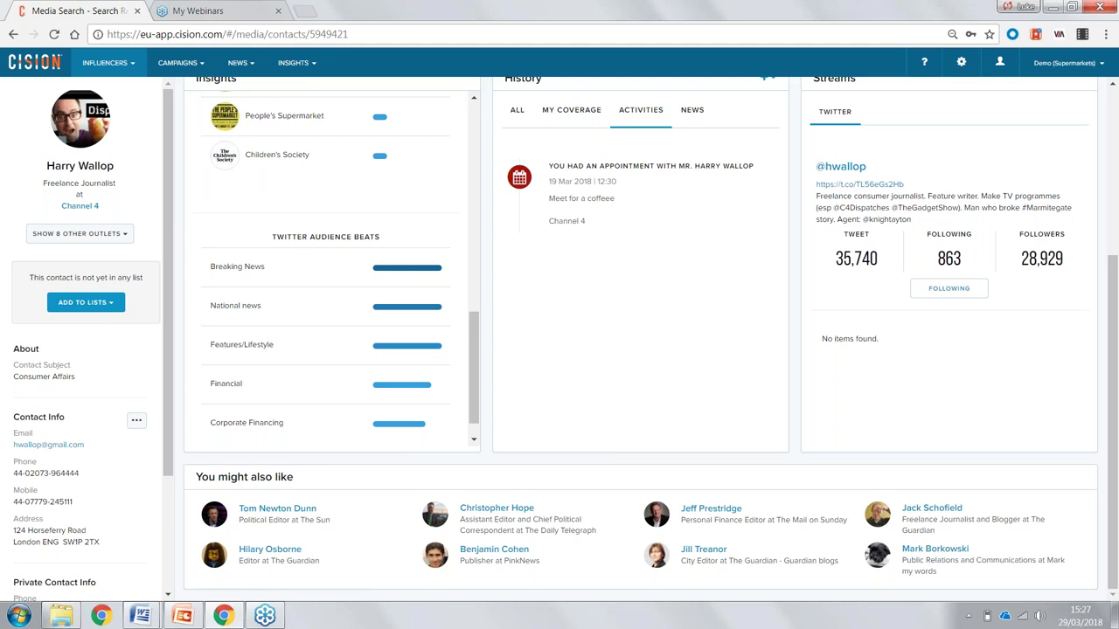
Step: Open the saved Formula 1 infuencers list from Influencers > My Lists, showing 7 contacts
click(122, 64)
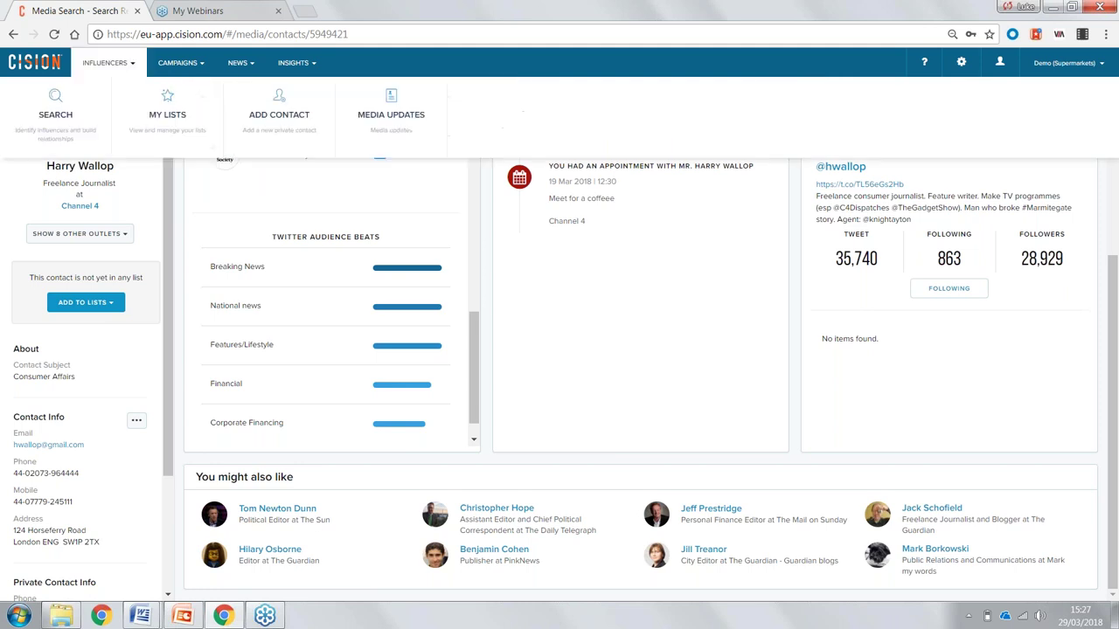
click(161, 117)
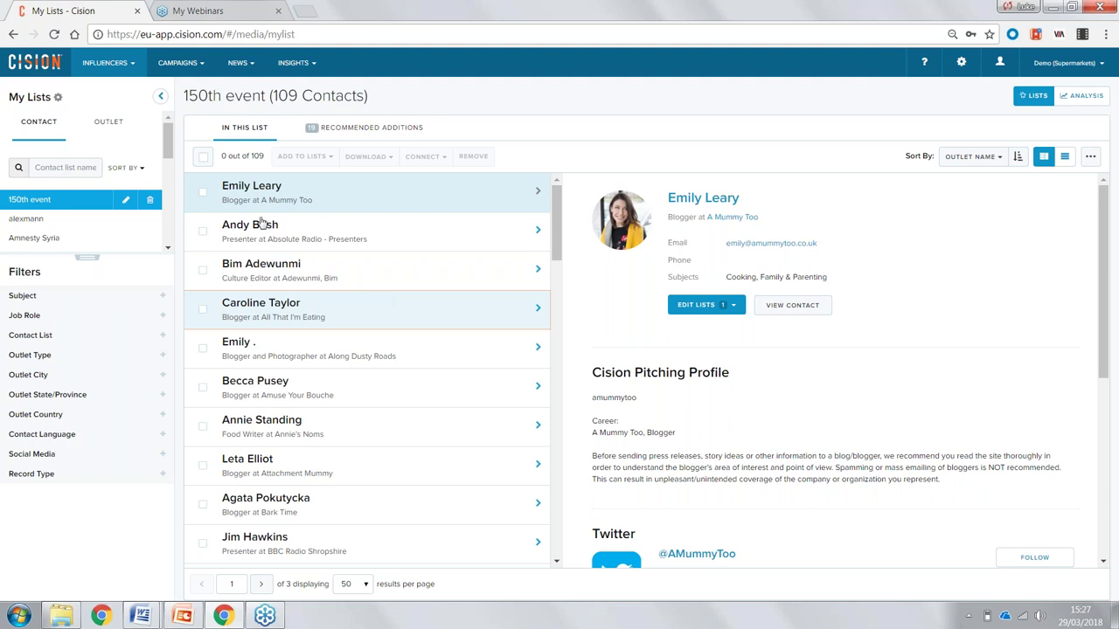
drag(169, 140, 173, 175)
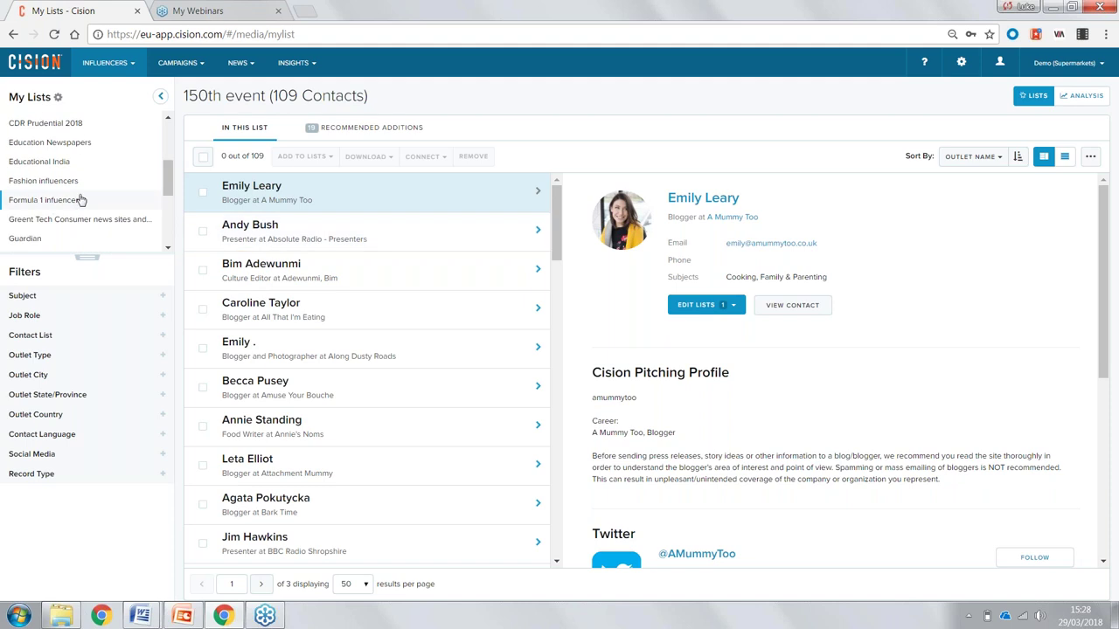
click(80, 201)
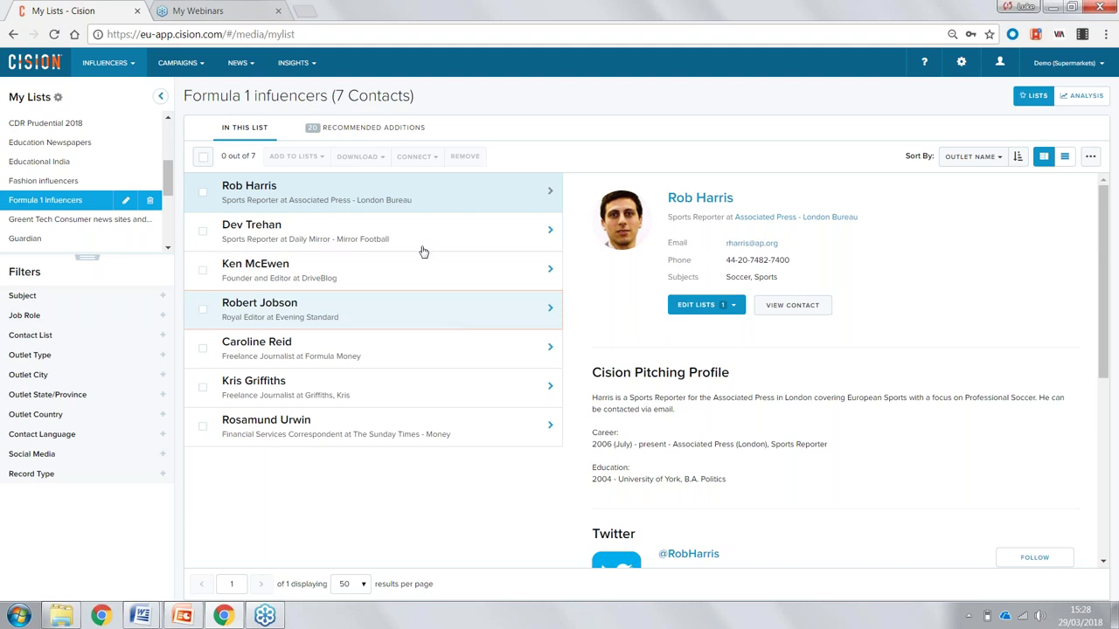
Step: Check the list's Recommended Additions, then view its Analysis: all 7 contacts in the UK, Soccer top subject
click(393, 129)
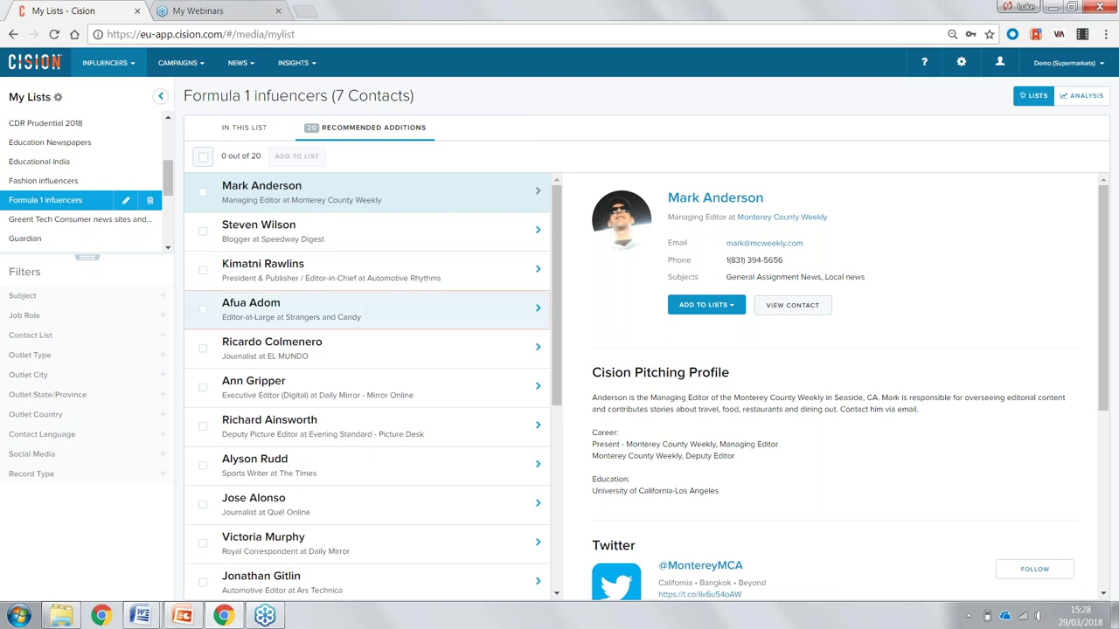
click(1084, 96)
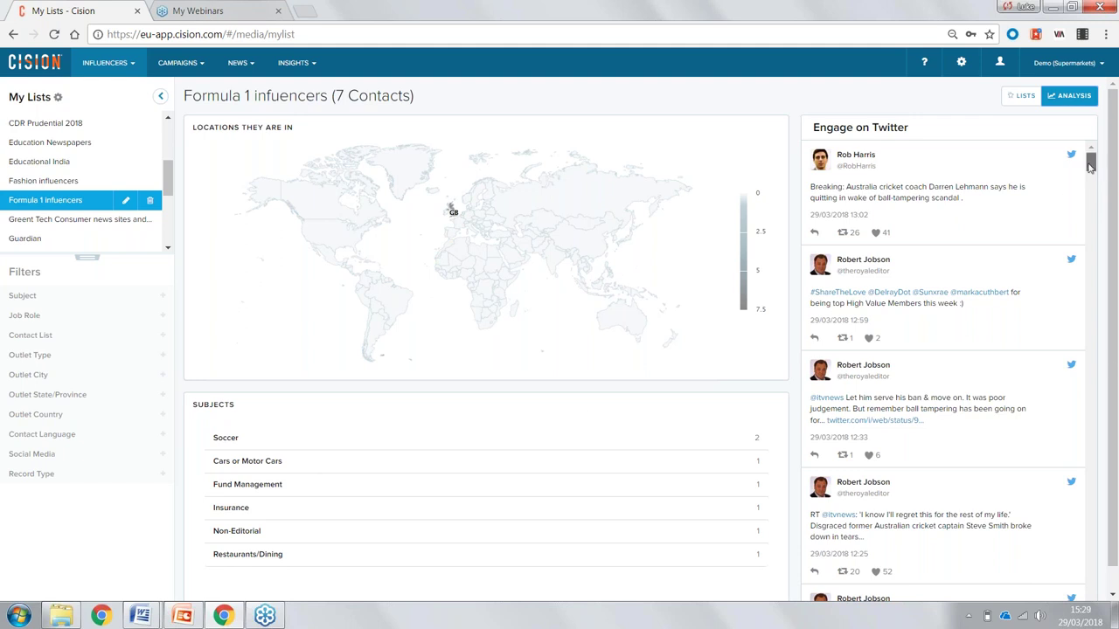
Step: Preview a reply to the sympathy retweet, cancel it, and bring up the Campaigns section choices
drag(1090, 166, 1090, 177)
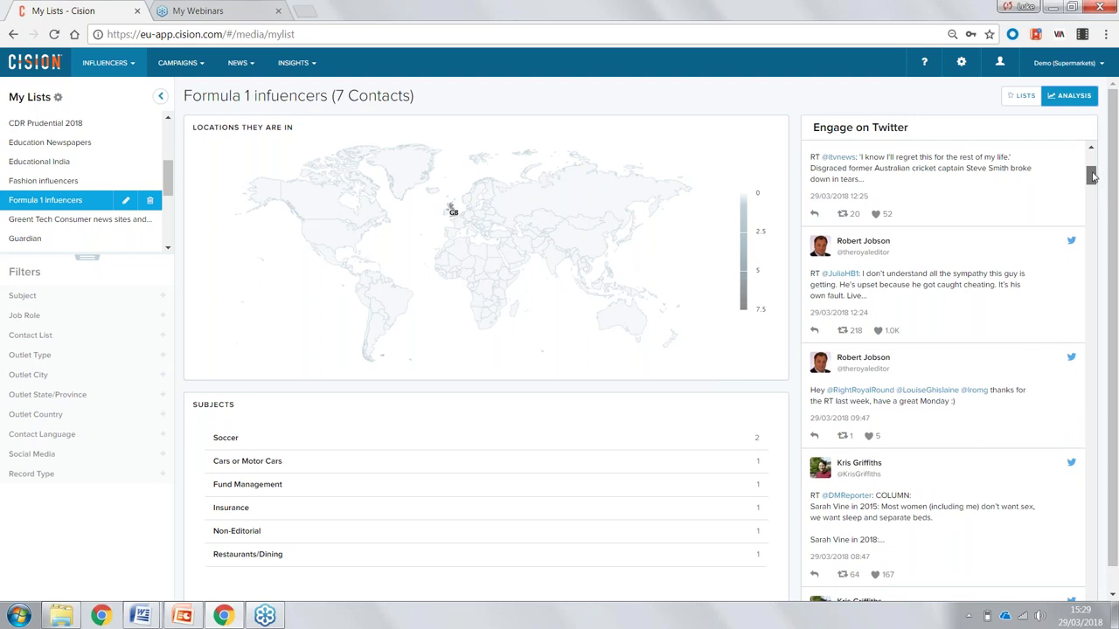
click(815, 332)
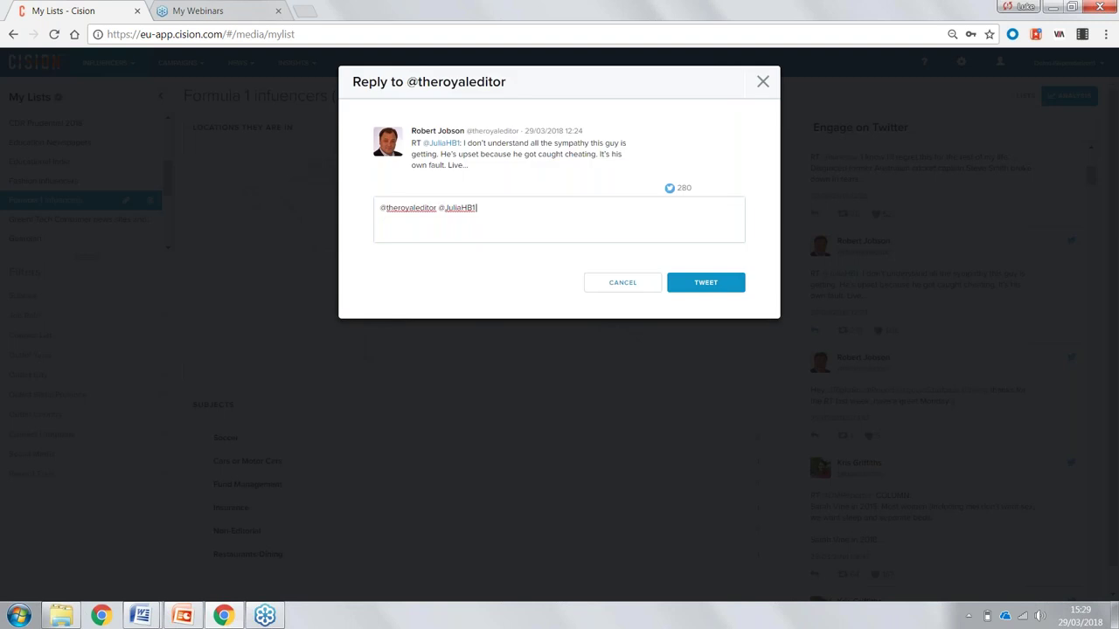
click(817, 447)
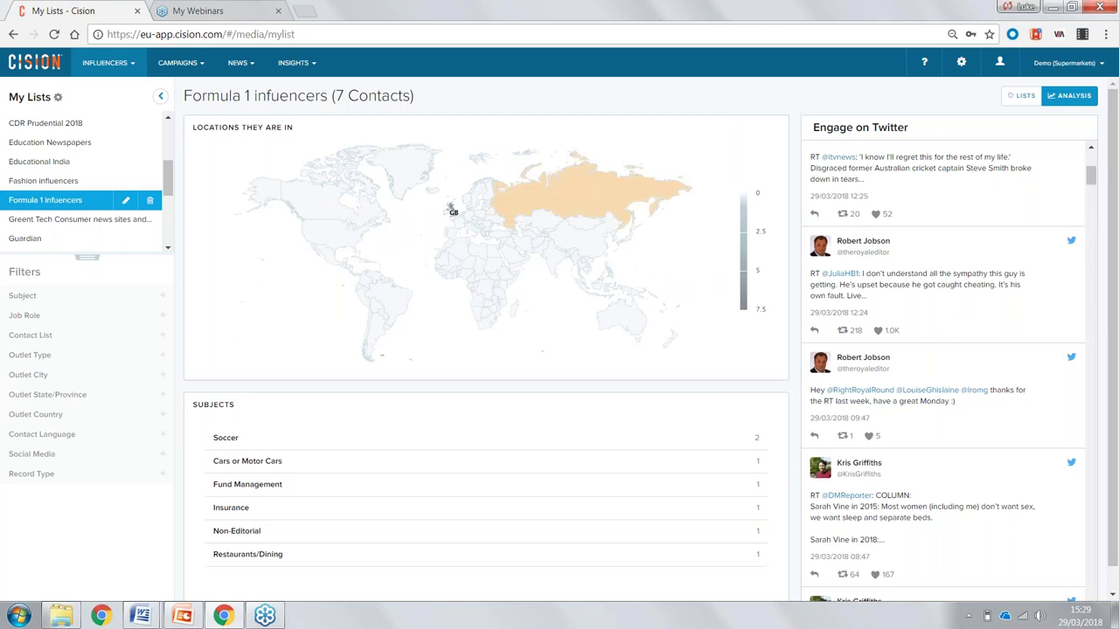
click(178, 63)
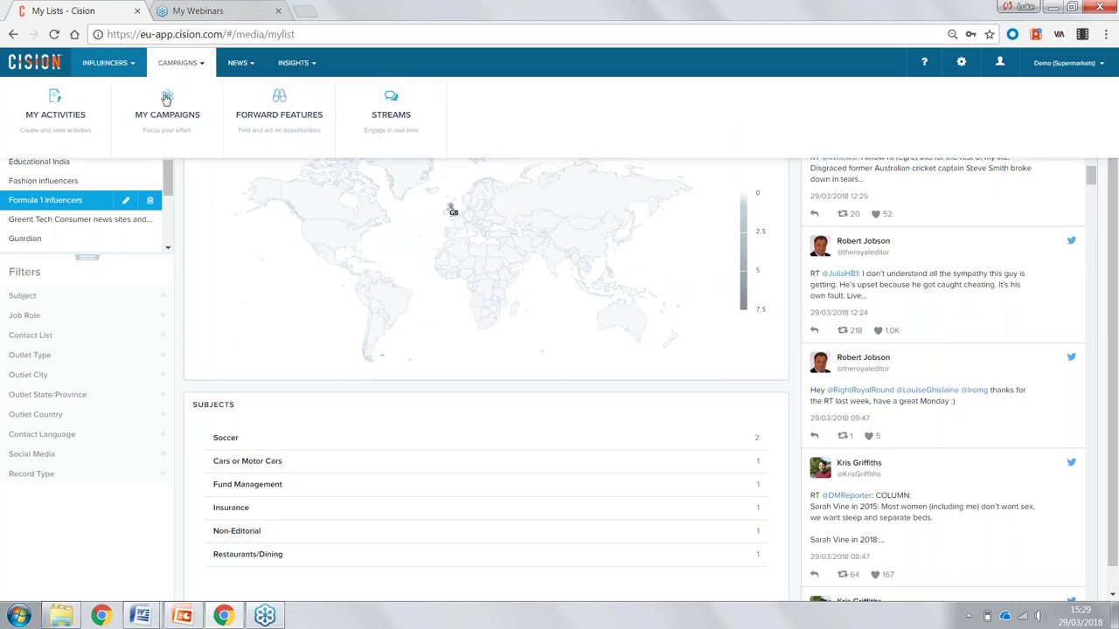
Step: Create a new Email Distribution from Campaigns > My Activities, reaching Distribution Settings
click(74, 111)
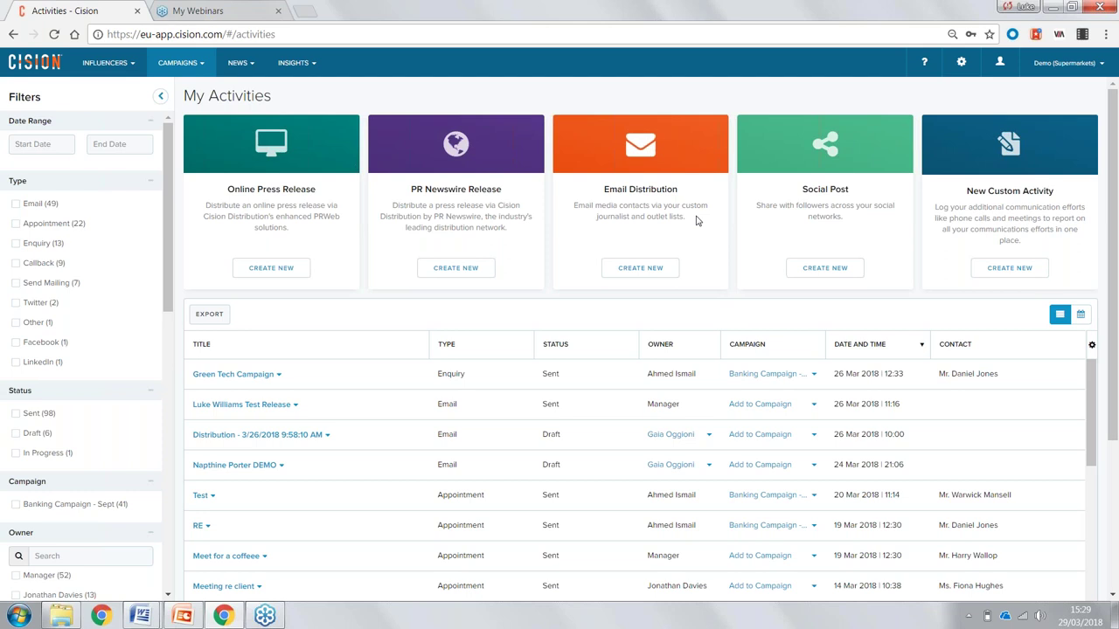
click(661, 270)
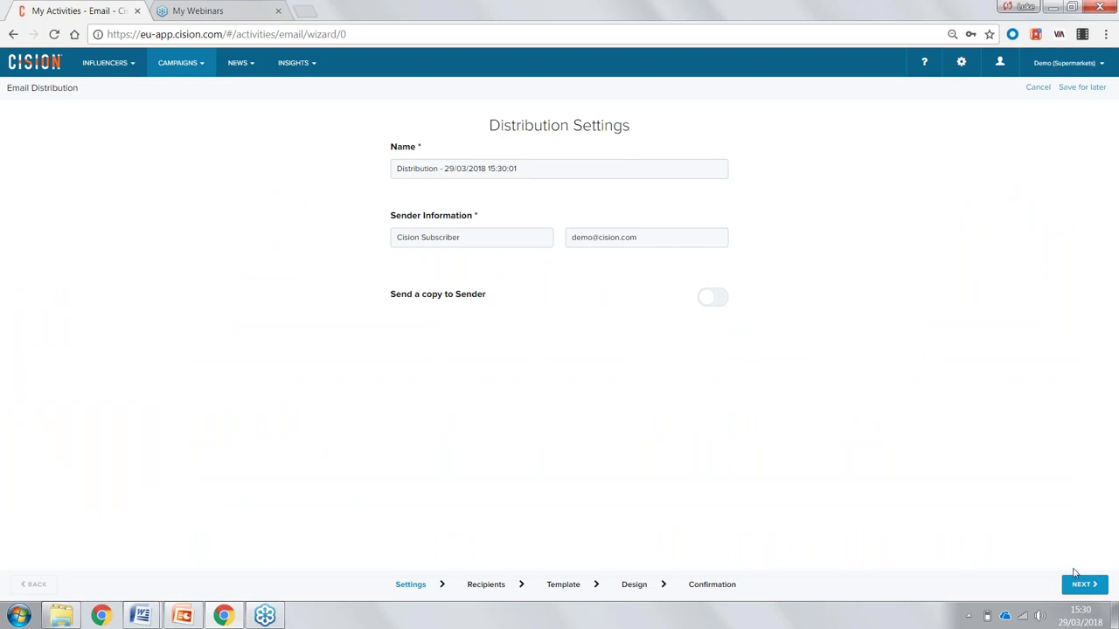
Step: Add the Formula 1 infuencers (7) media list as recipients and advance past Custom Templates to Design your Email
click(1083, 584)
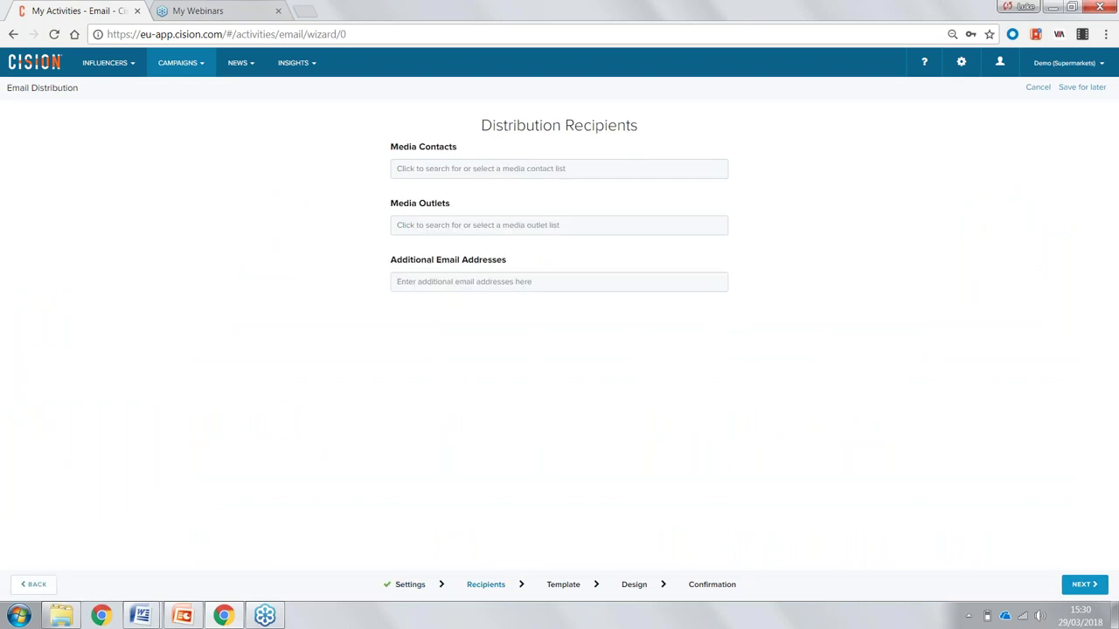
click(481, 168)
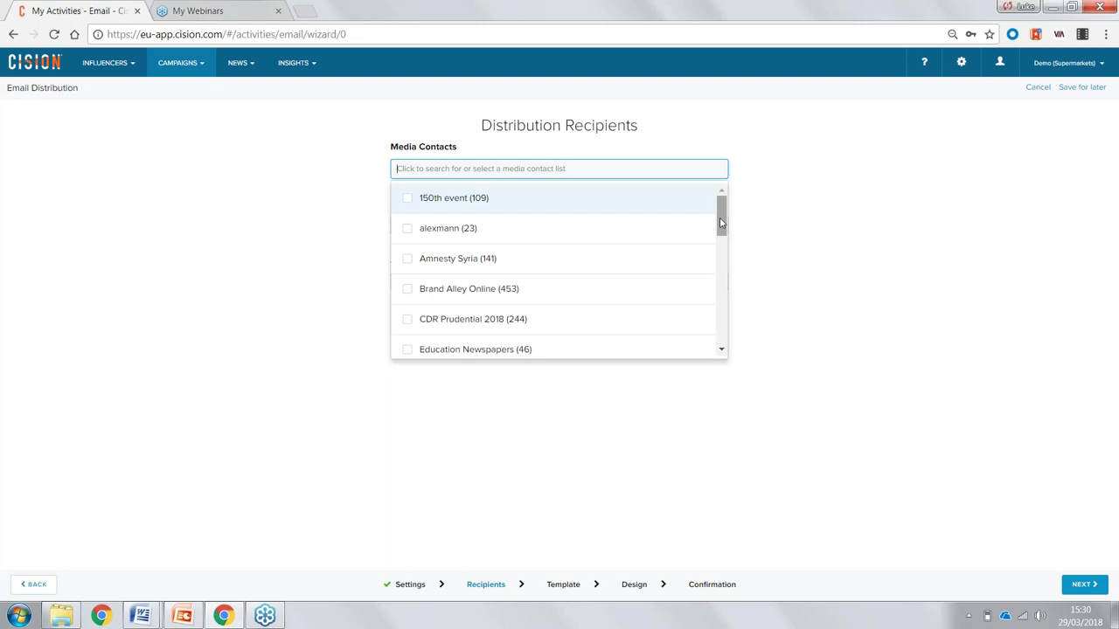
scroll(721, 224, down, 2)
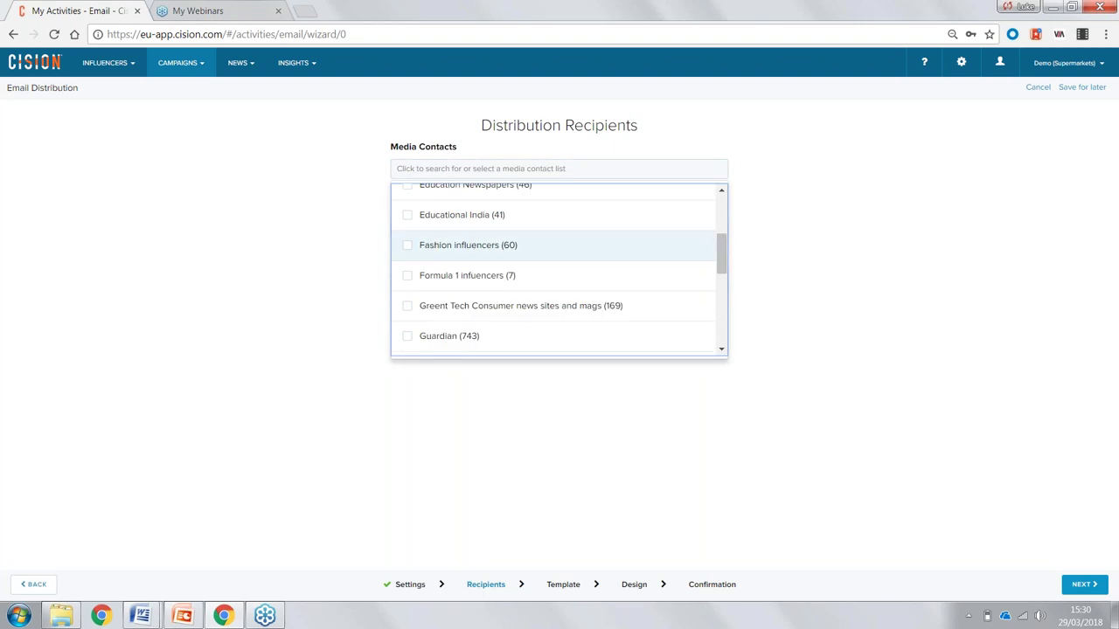
click(468, 275)
click(931, 376)
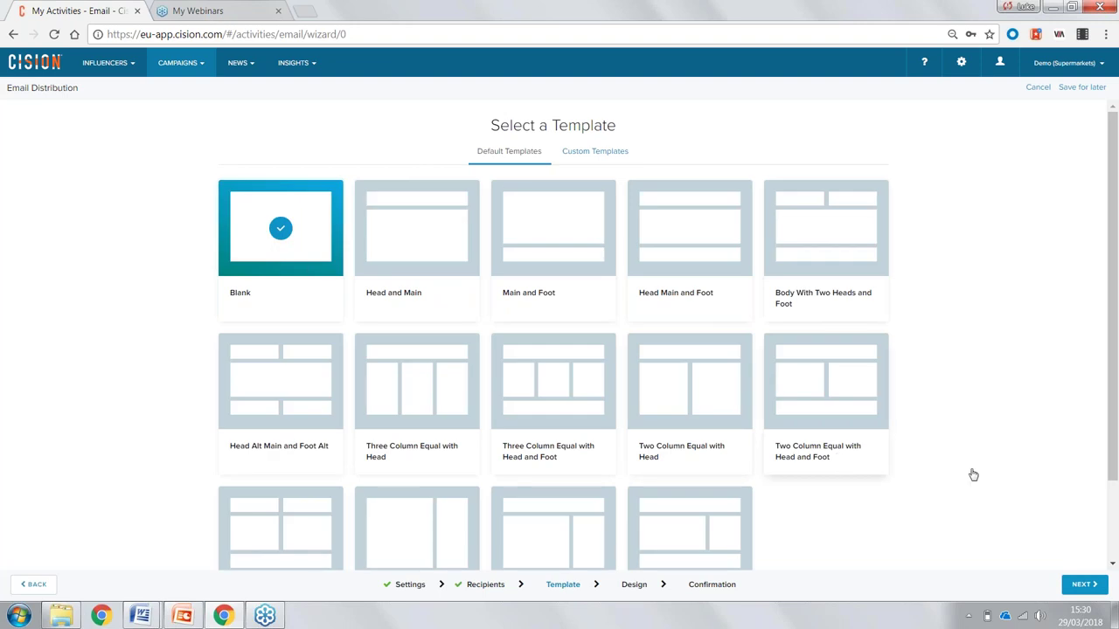
click(613, 152)
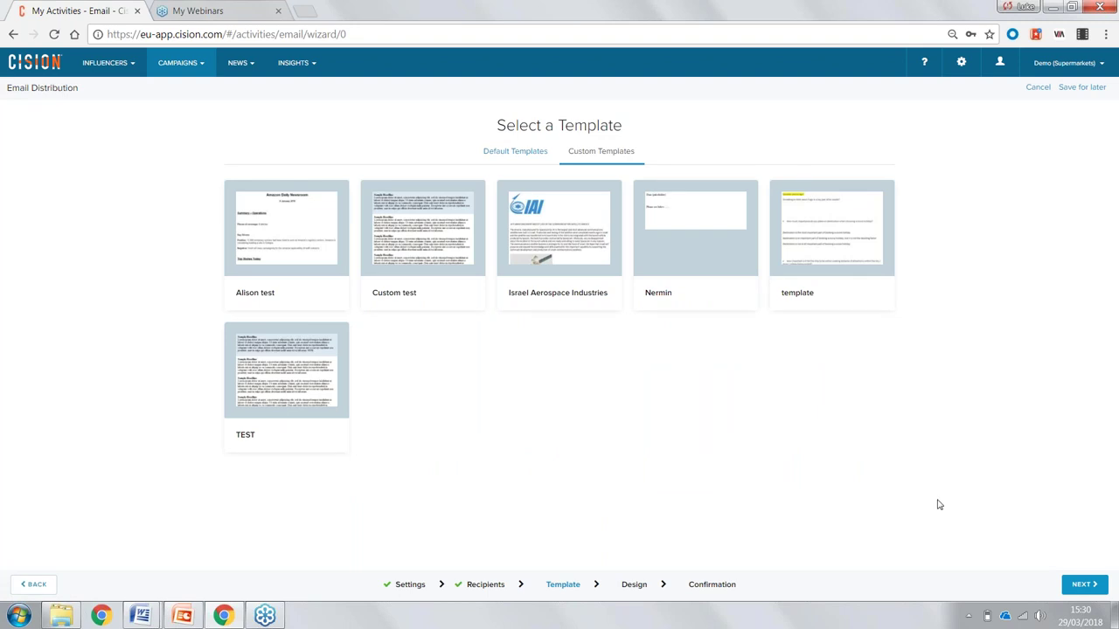
click(1082, 583)
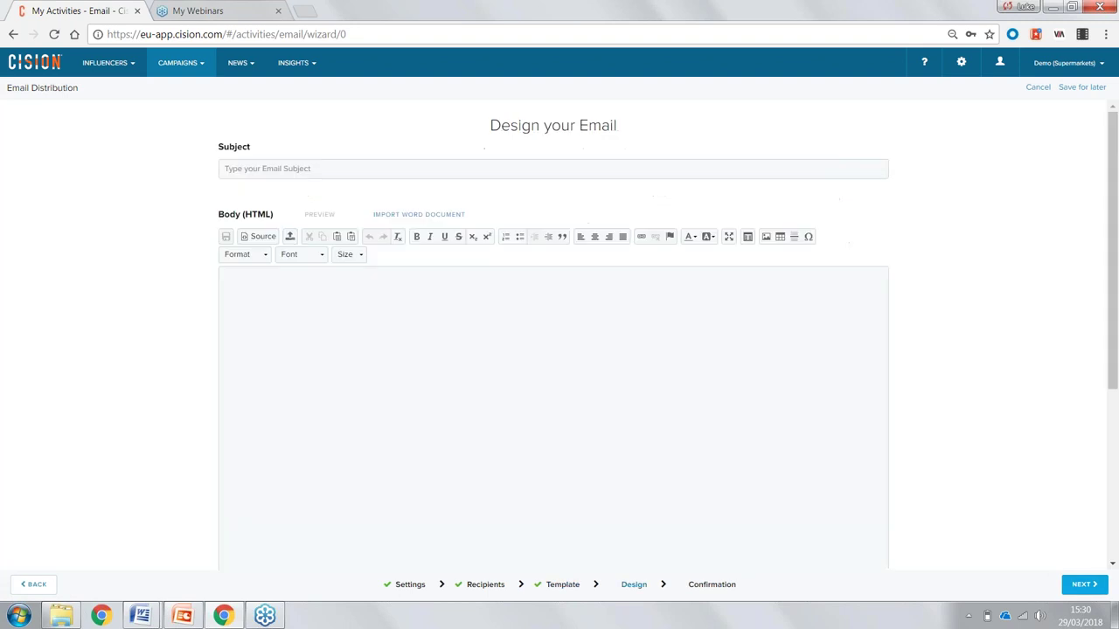
Step: Leave the email draft and go back to Campaigns > My Activities
drag(1111, 270, 1106, 243)
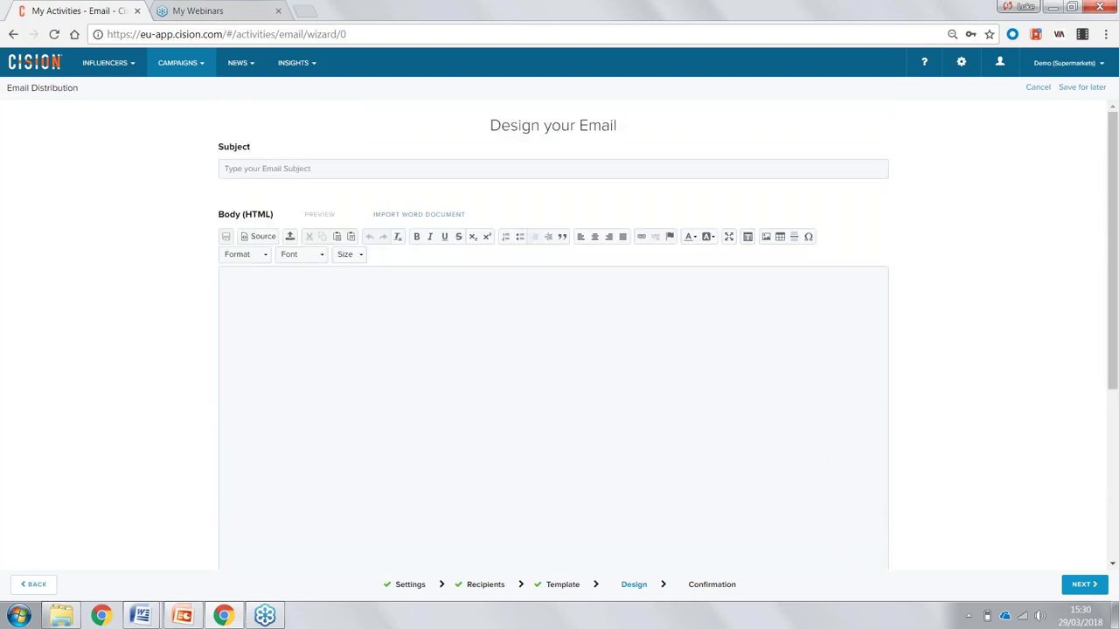
click(166, 67)
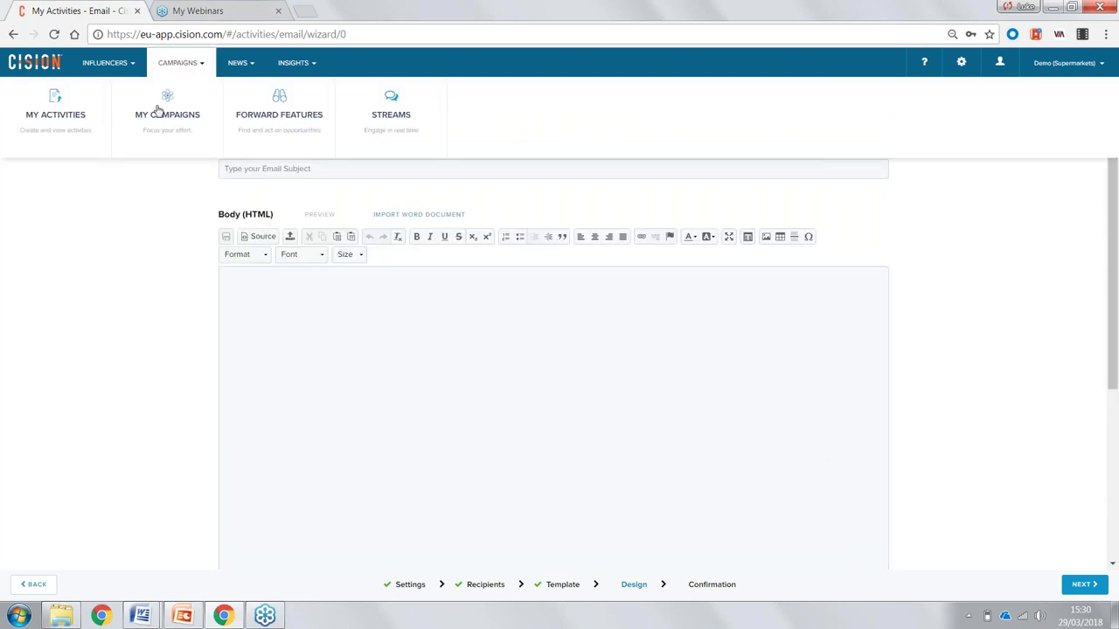
click(68, 130)
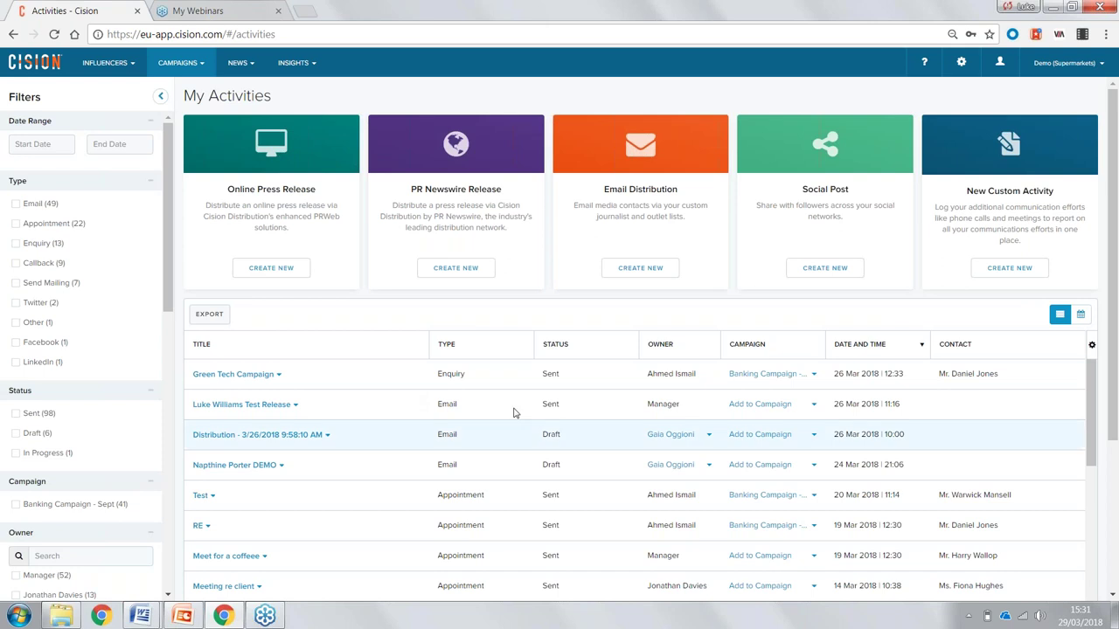
click(242, 405)
click(254, 424)
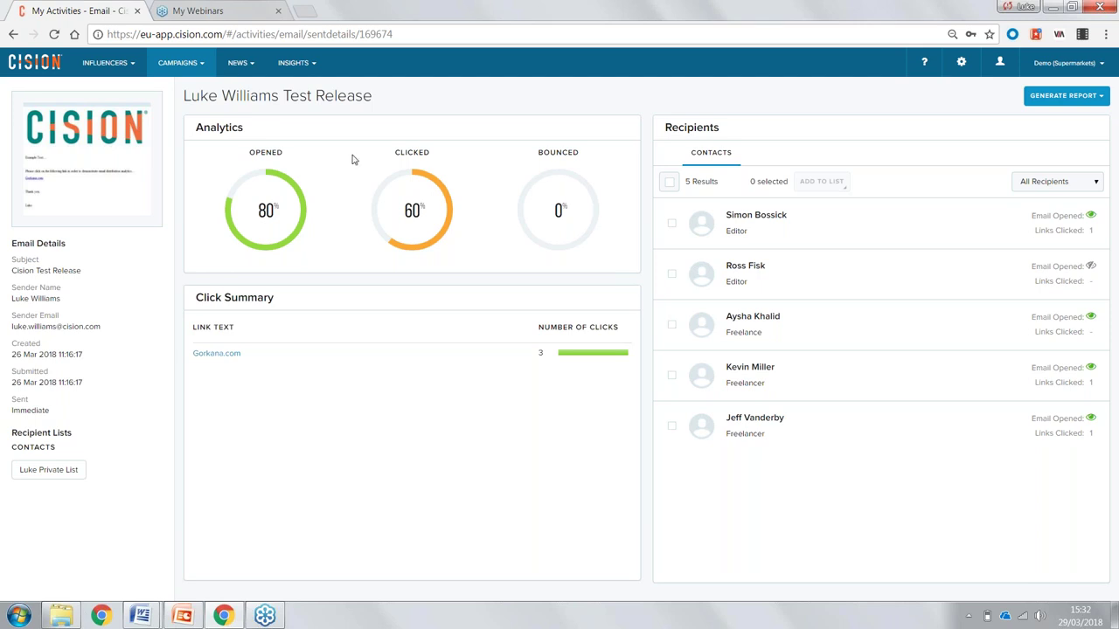
click(179, 65)
click(100, 103)
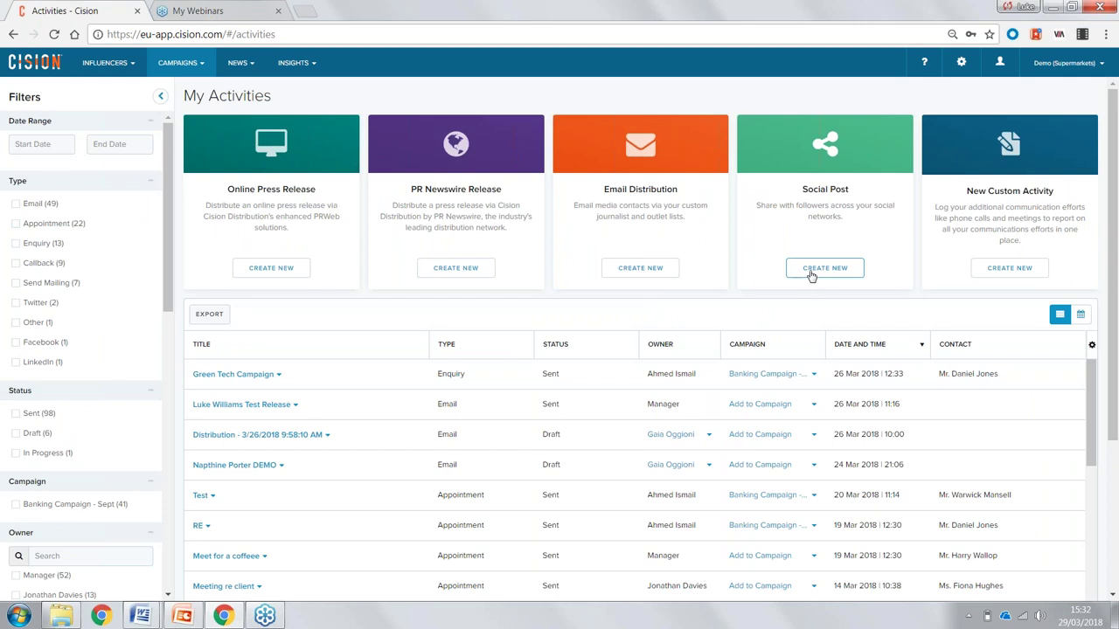
click(811, 273)
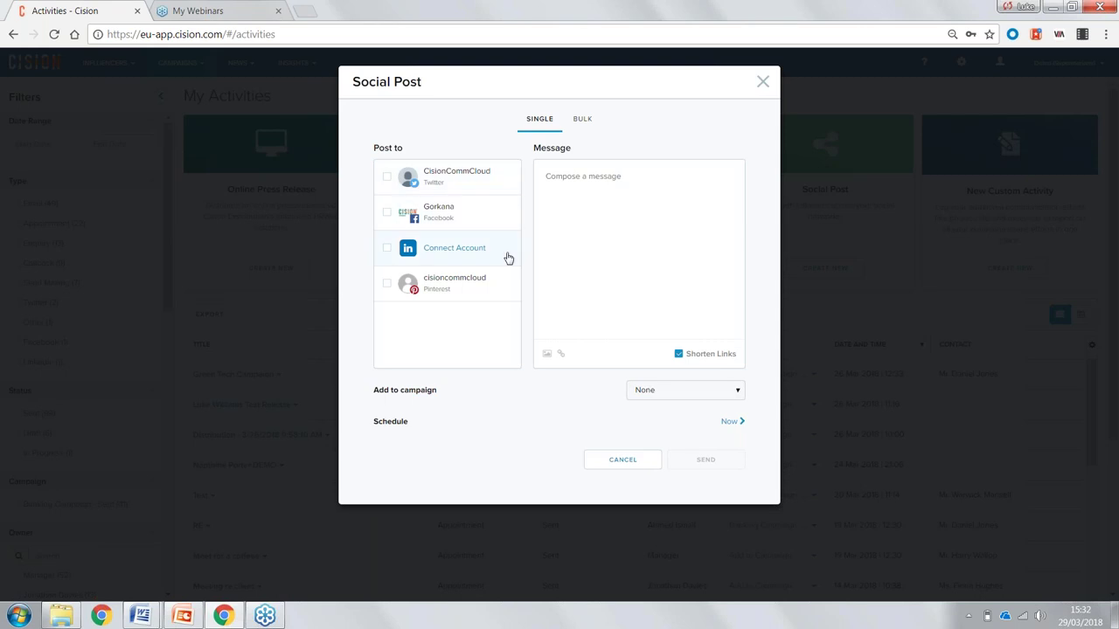
click(583, 119)
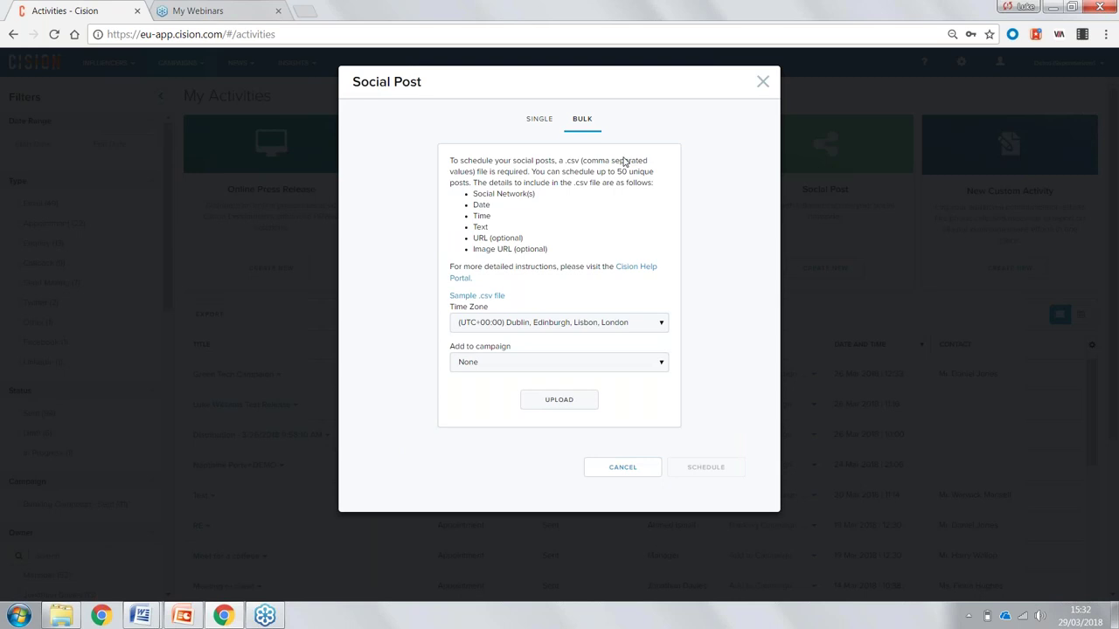
click(762, 83)
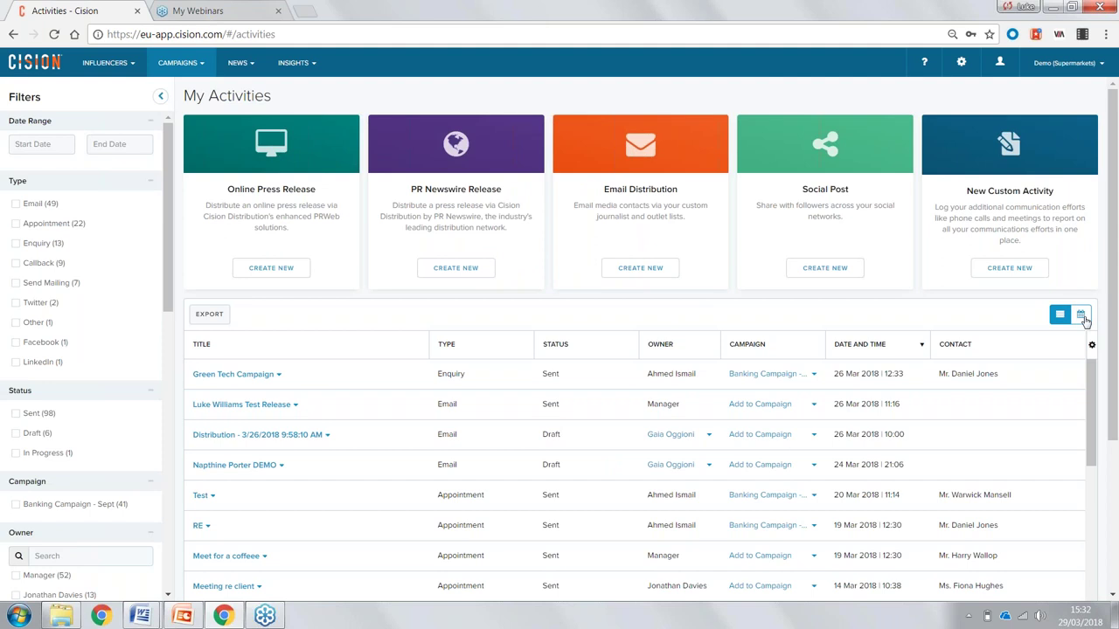
Step: Show activities as a March 2018 calendar, checking April and back, and expand the Filters panel
click(1081, 316)
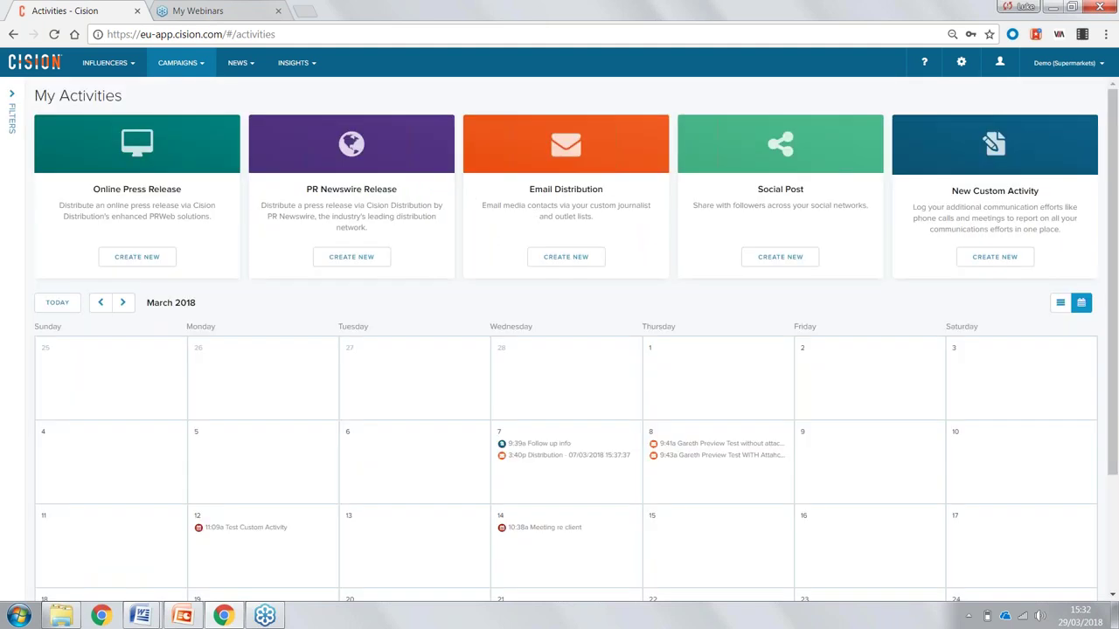
click(123, 303)
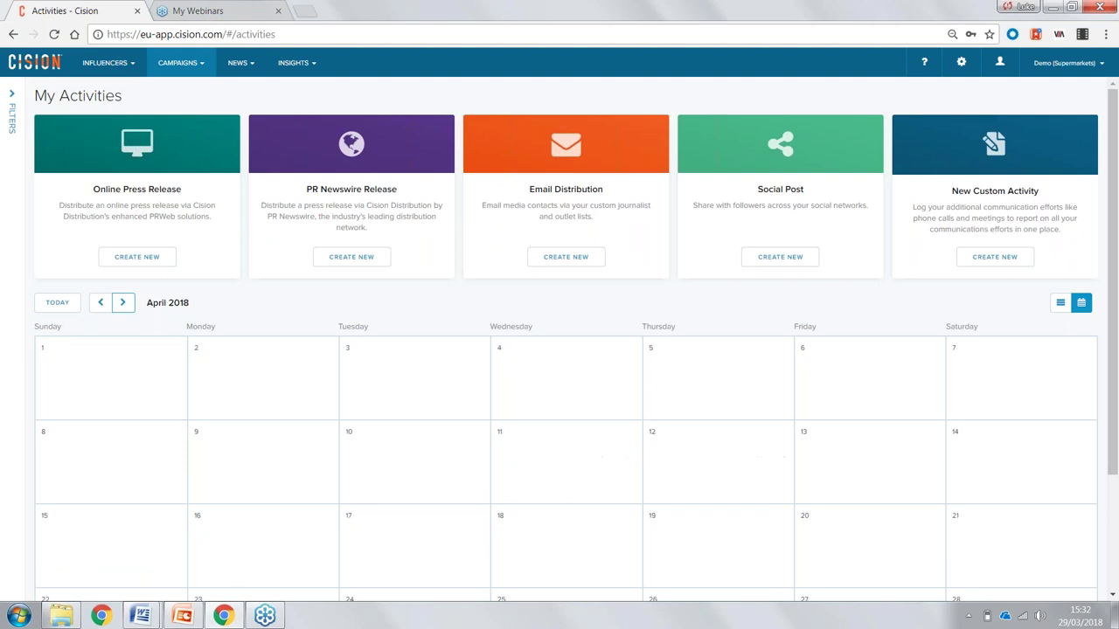
click(104, 304)
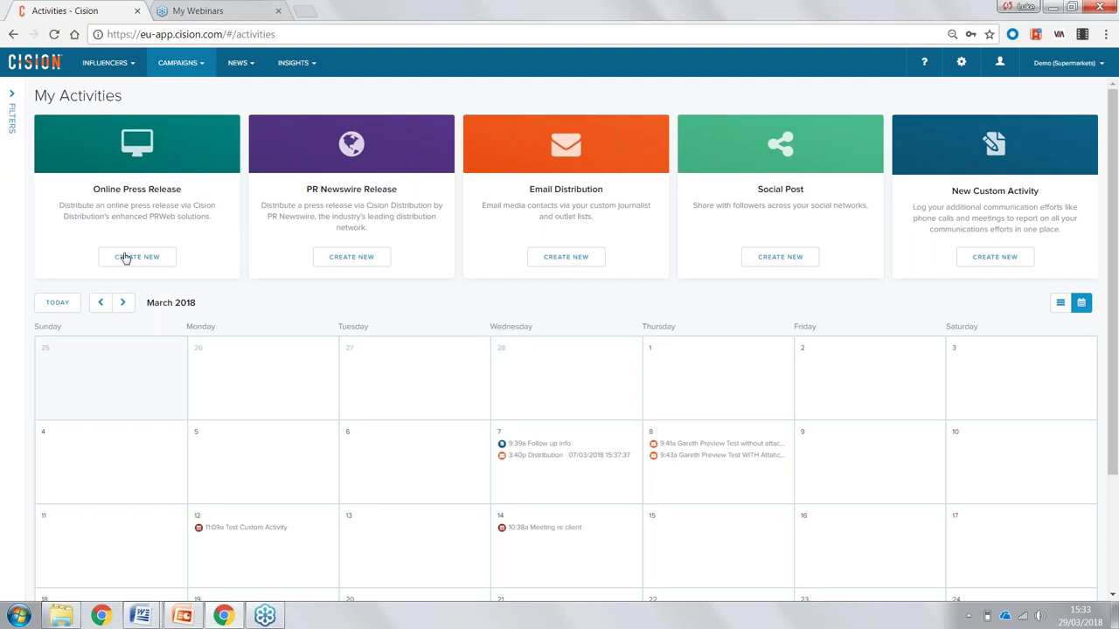
click(12, 96)
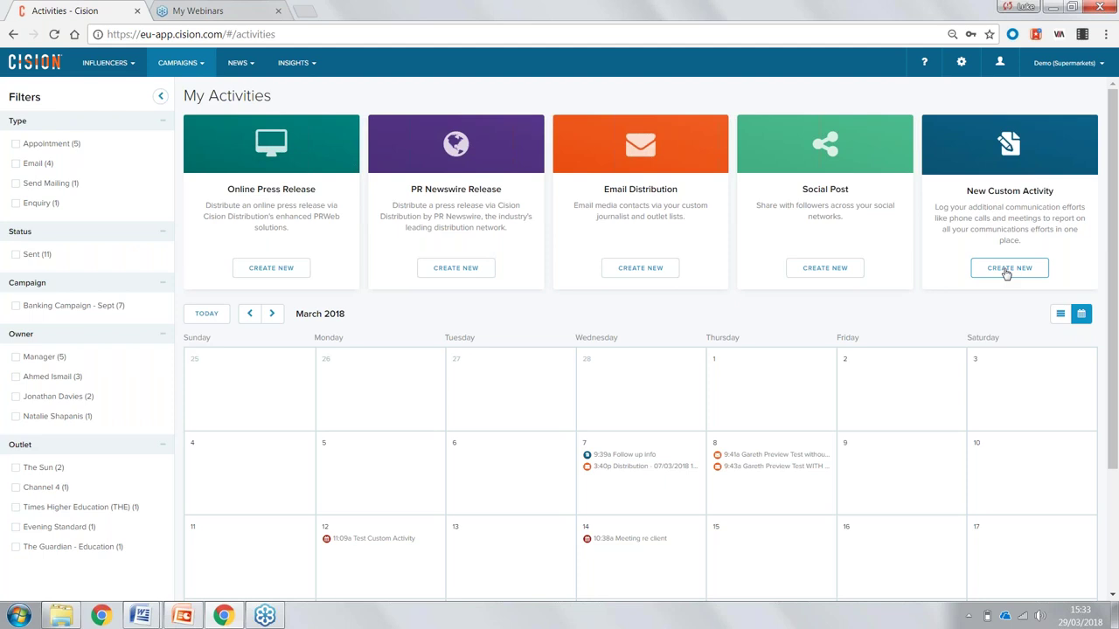
click(194, 62)
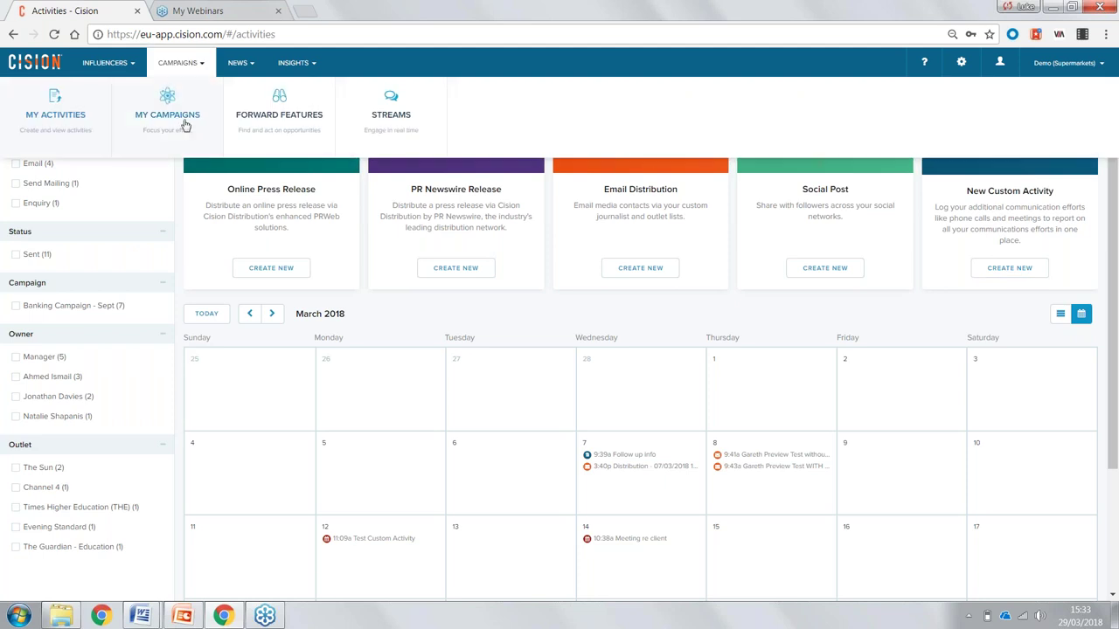
Step: Open the Banking Campaign - Sept dashboard and review its 274 influencers, 41 activities and news charts
click(180, 125)
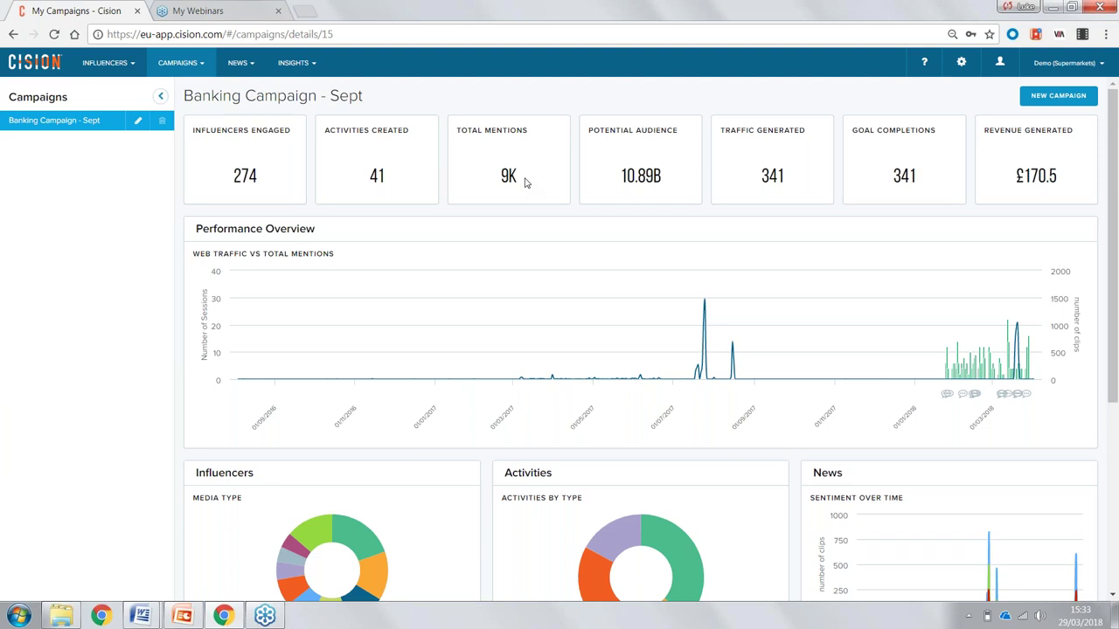
drag(1113, 302, 1116, 333)
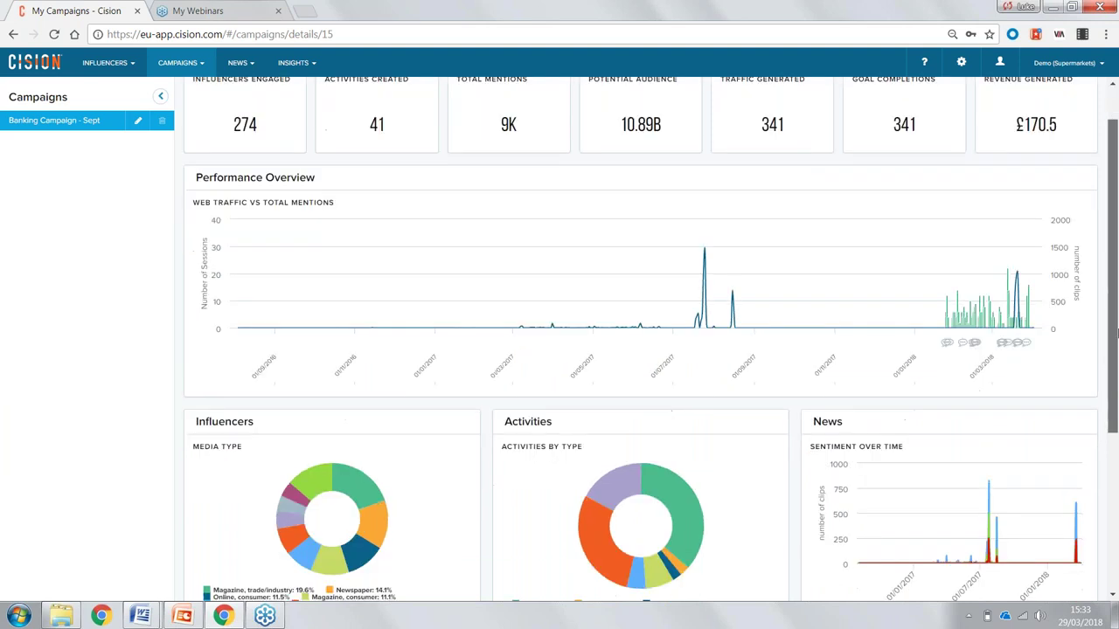
scroll(300, 354, down, 3)
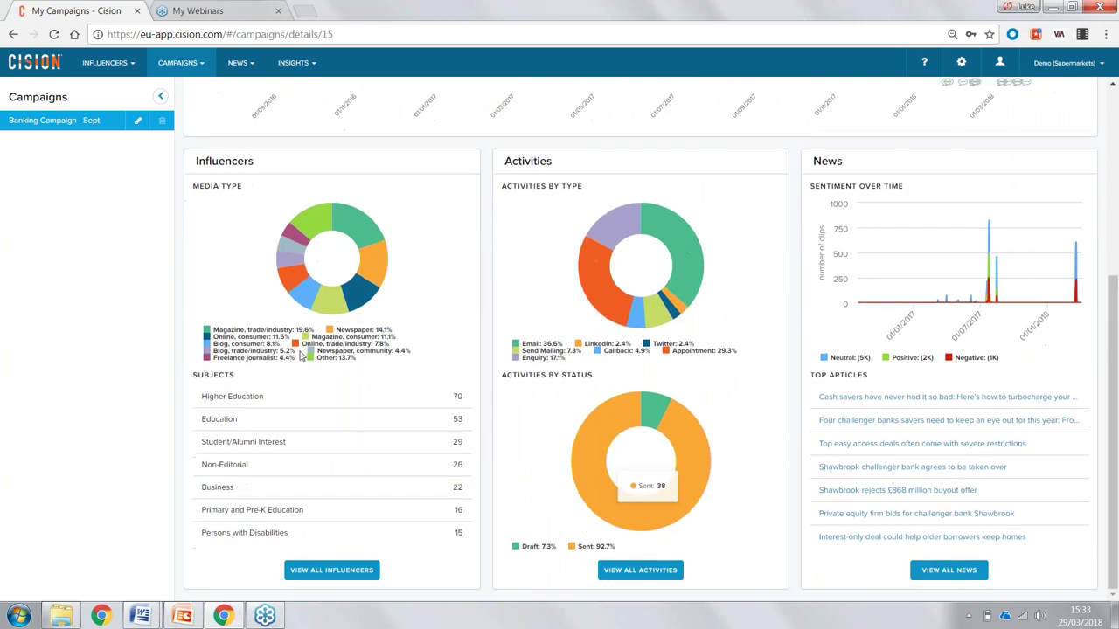
mouse_move(336, 254)
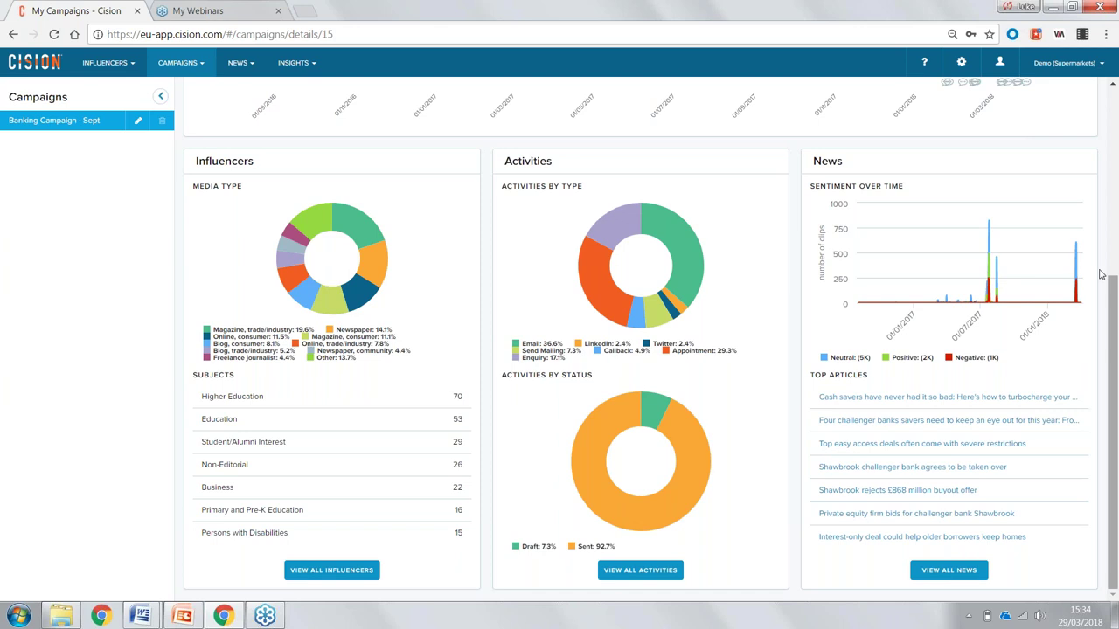
scroll(1101, 274, up, 4)
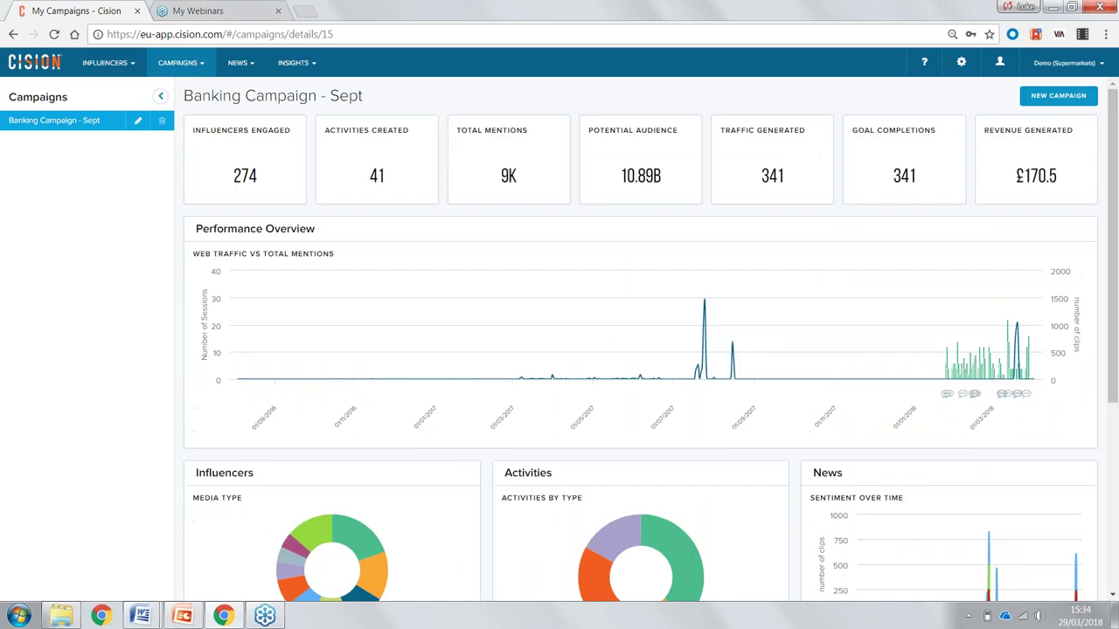
Step: Start a new news search from News > Search, reaching the My Coverage search page
click(197, 67)
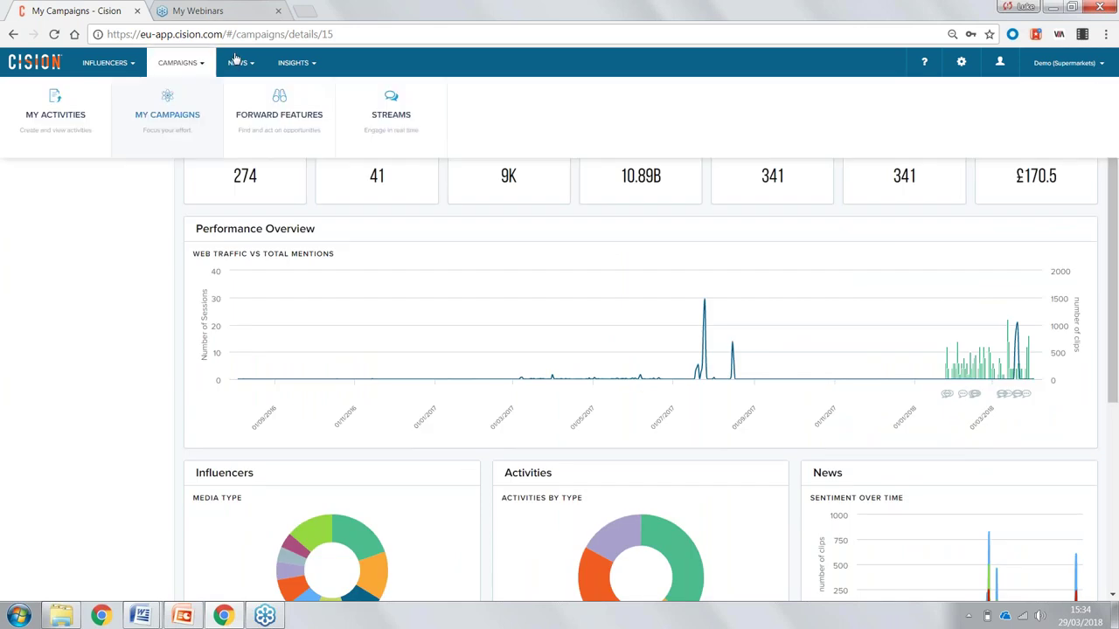
click(234, 61)
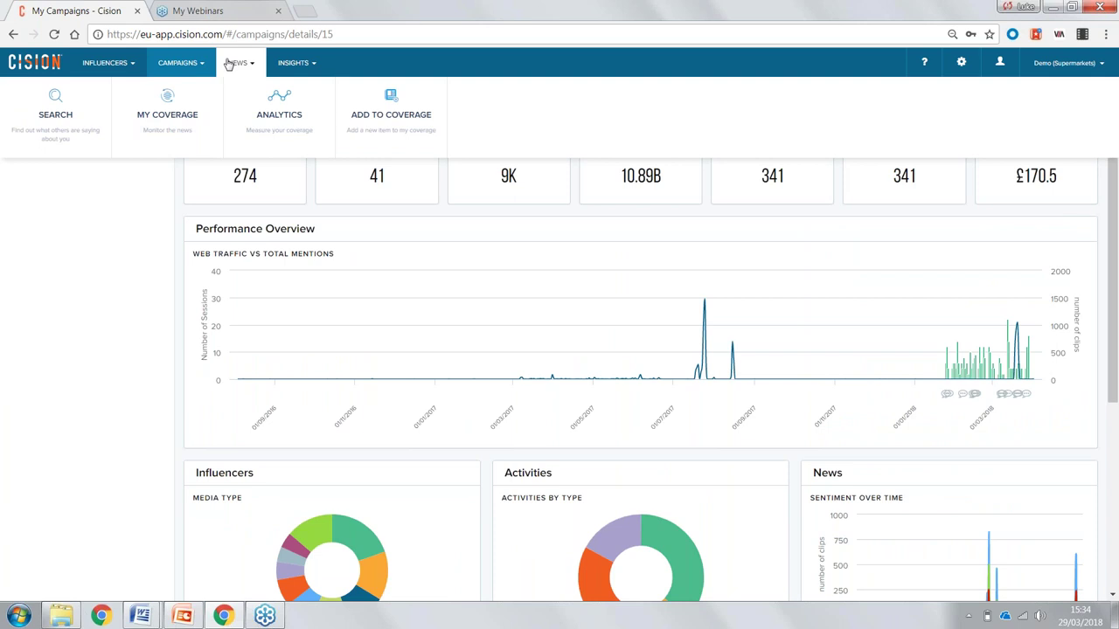
click(70, 120)
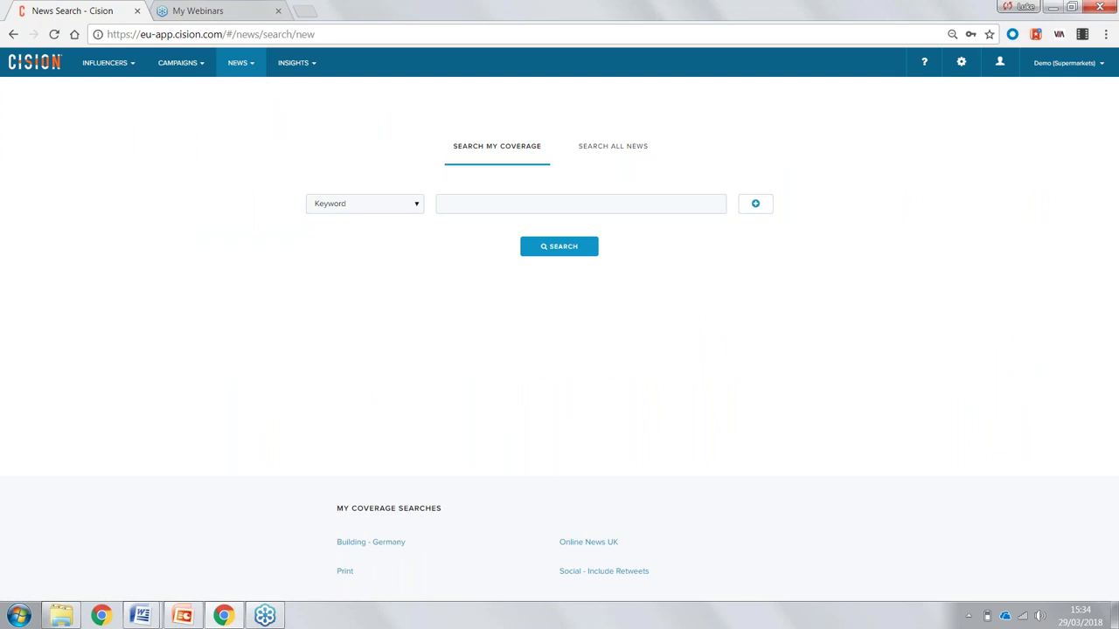
Step: Search coverage by Date Range from 19/03/2018 to 23/03/2018
click(365, 208)
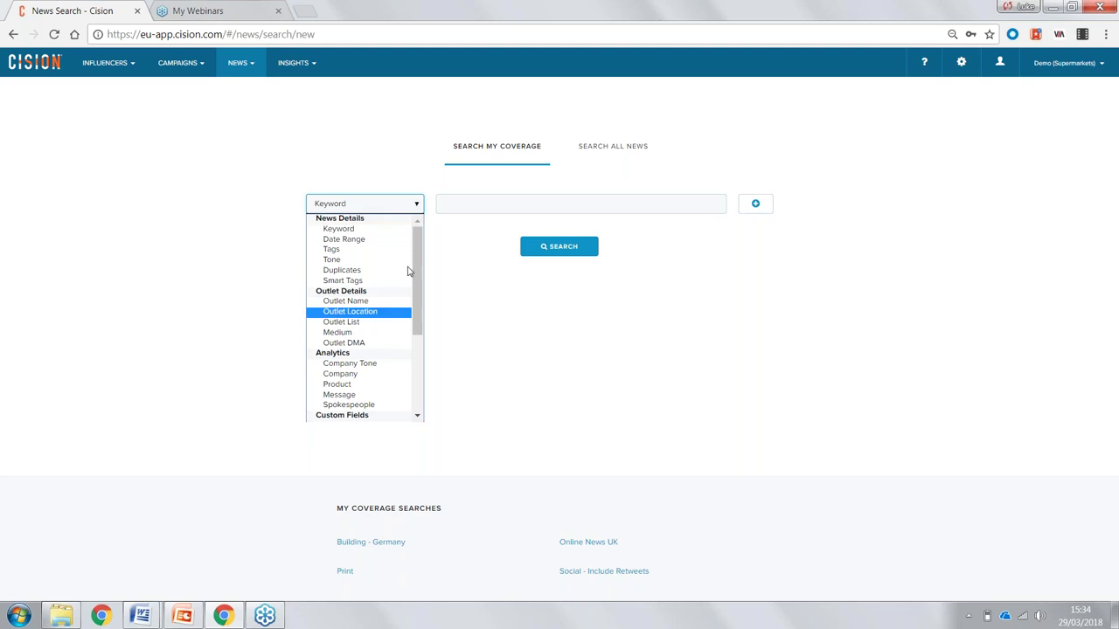
drag(418, 247, 362, 241)
click(362, 239)
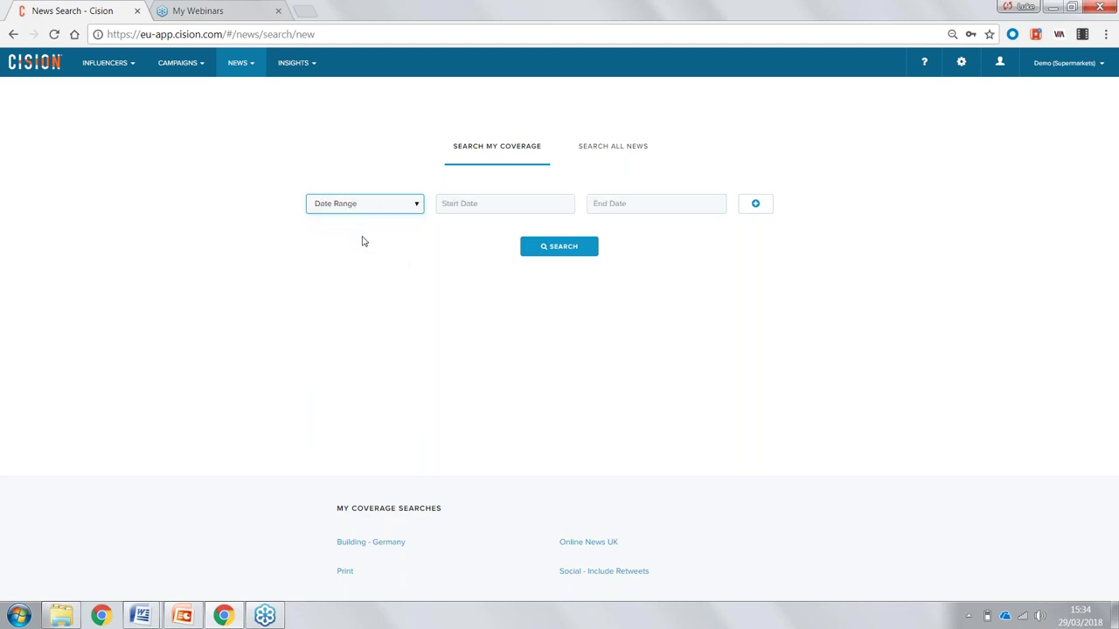
click(470, 208)
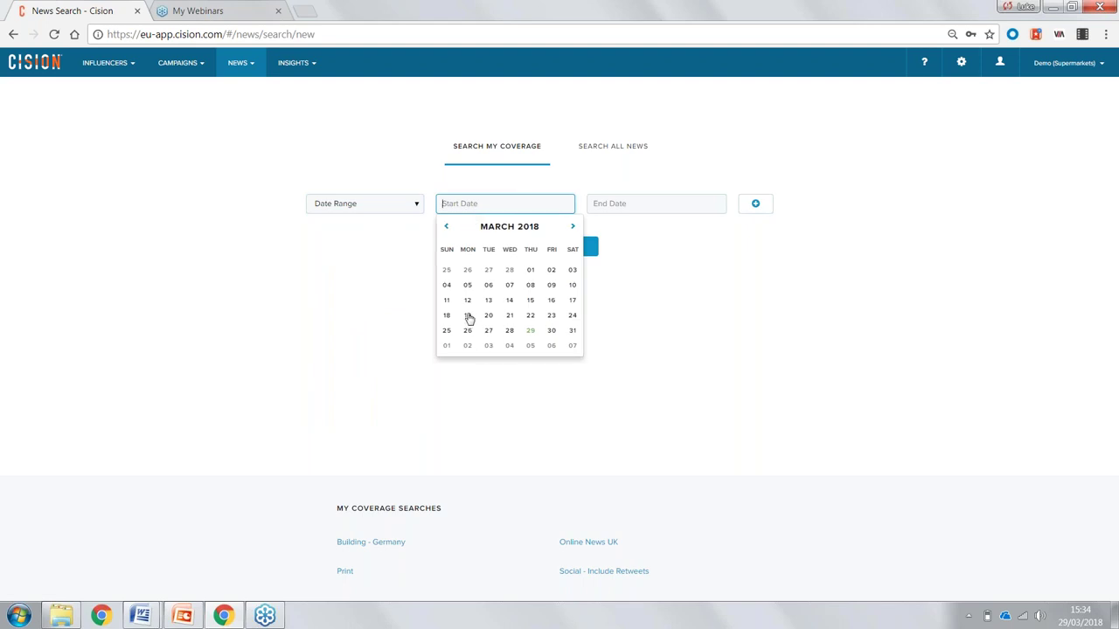
click(468, 318)
click(632, 208)
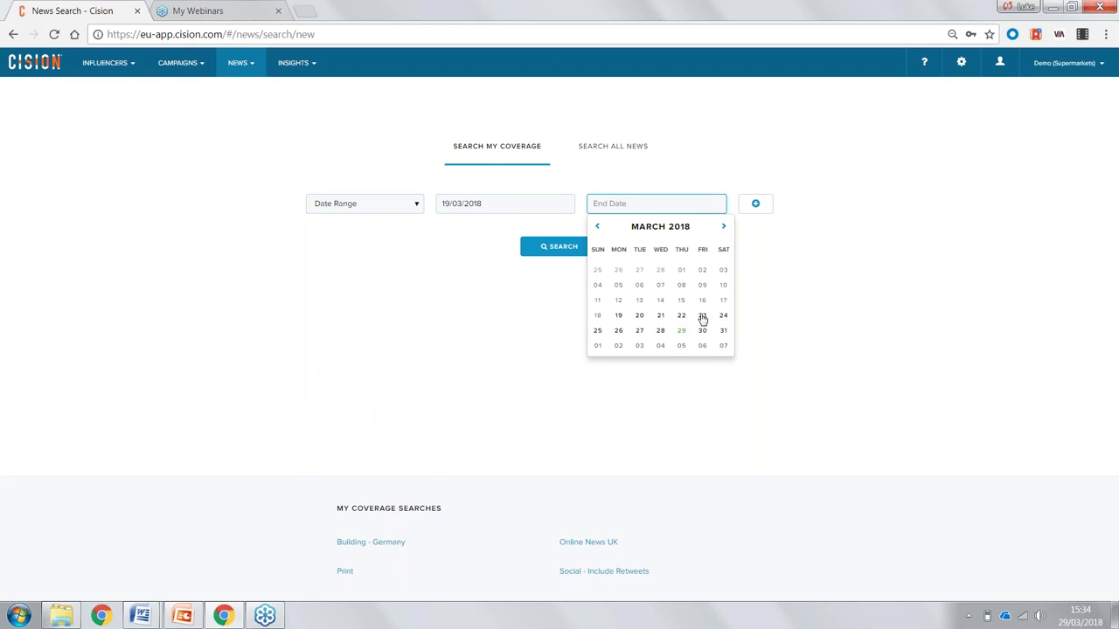
click(702, 318)
click(564, 252)
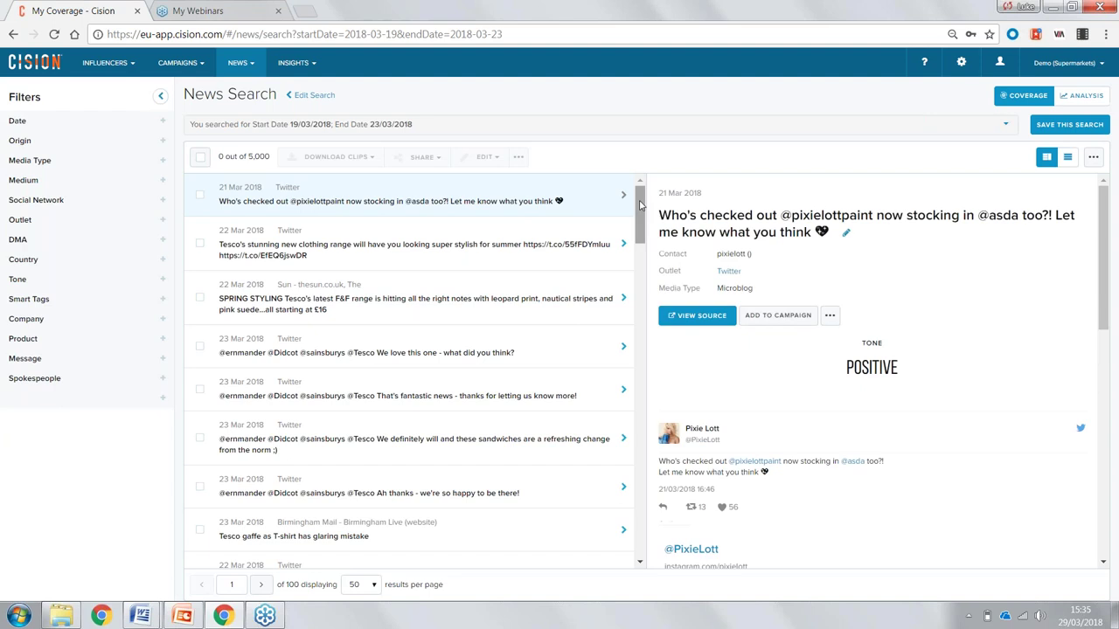
Step: Open The Sun's SPRING STYLING article and scroll through its detail pane
click(392, 315)
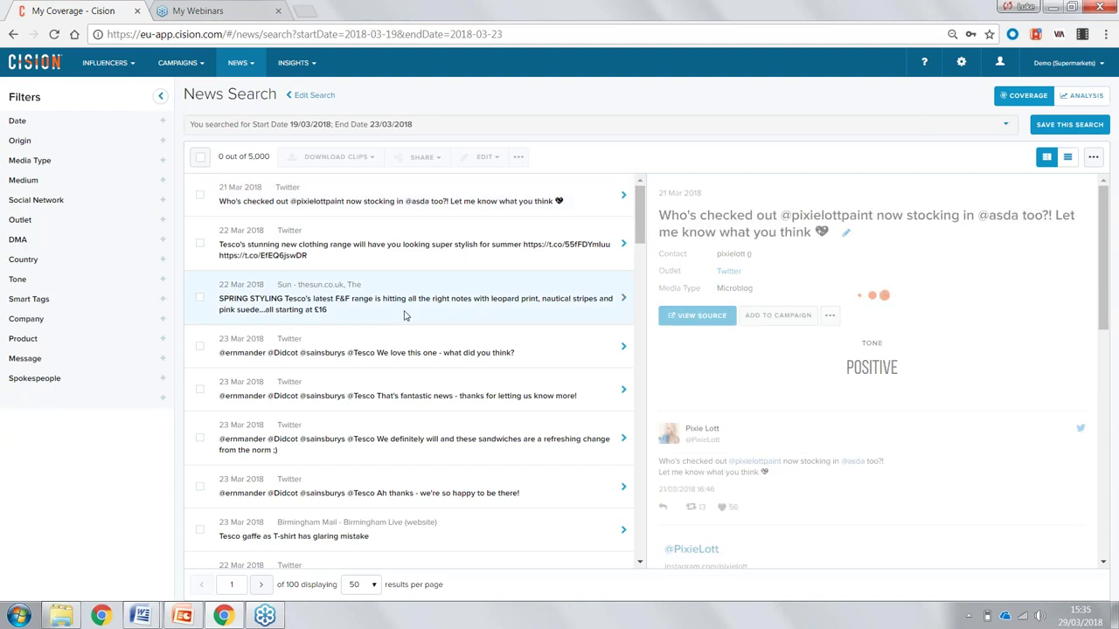
drag(1103, 288, 1104, 252)
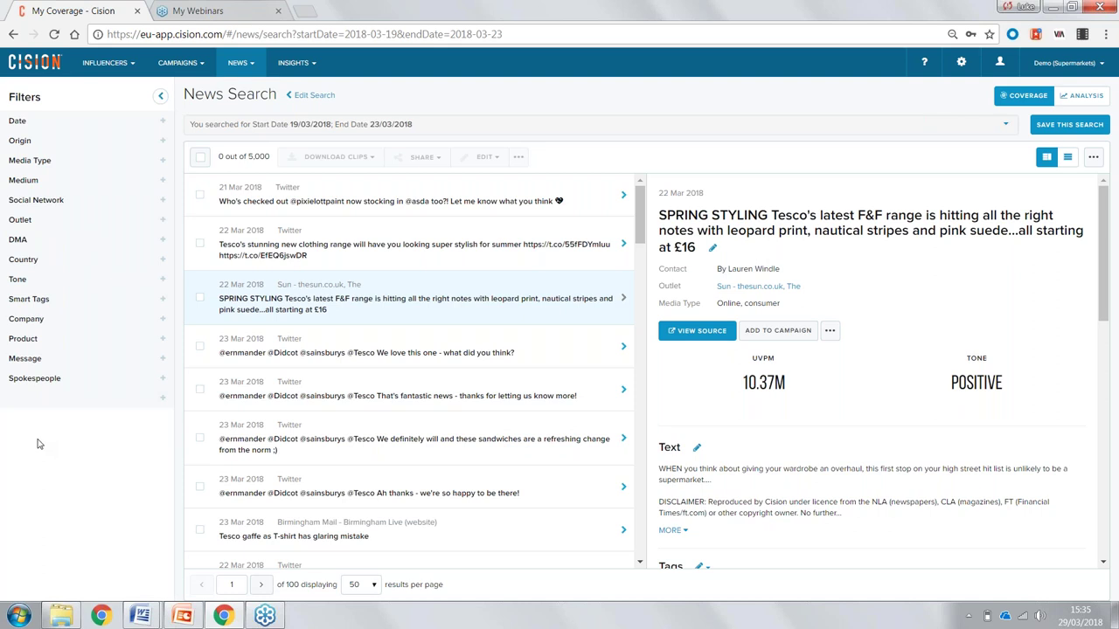
Step: Filter the results to Online coverage using the Medium filter
click(38, 187)
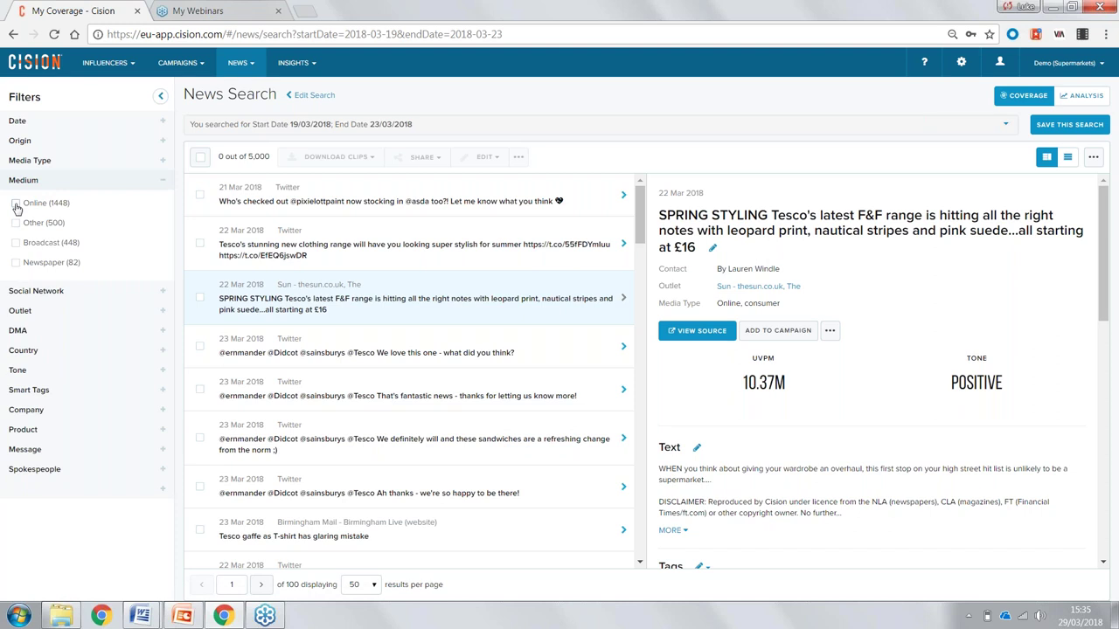
click(16, 204)
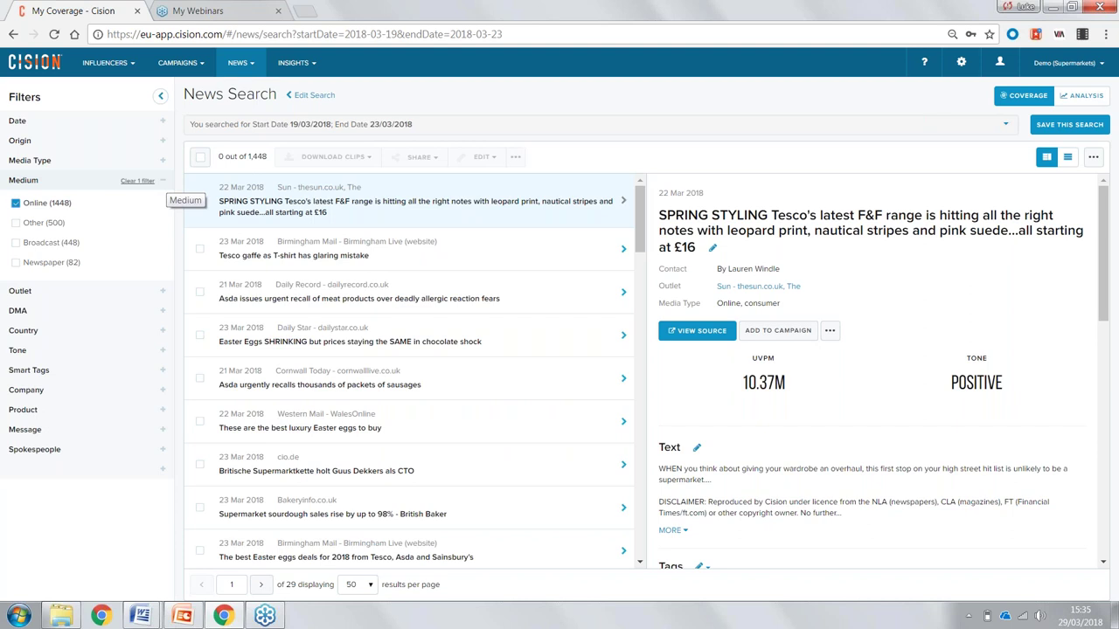
click(48, 181)
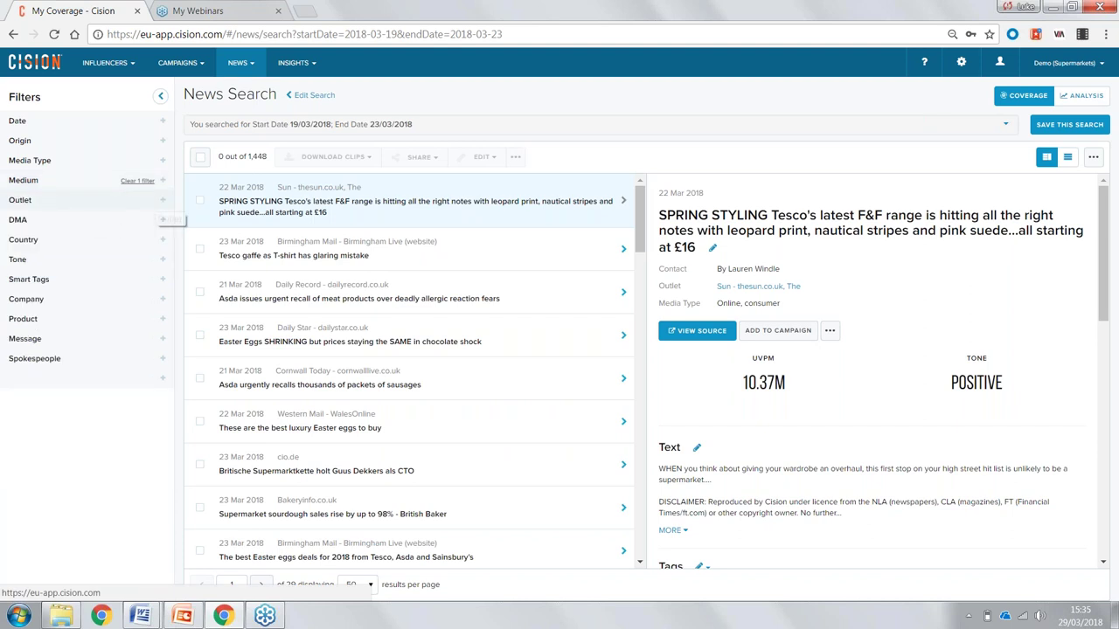
Step: Review the Outlet, Tone and Company filter options, then show results as a metrics table
click(157, 201)
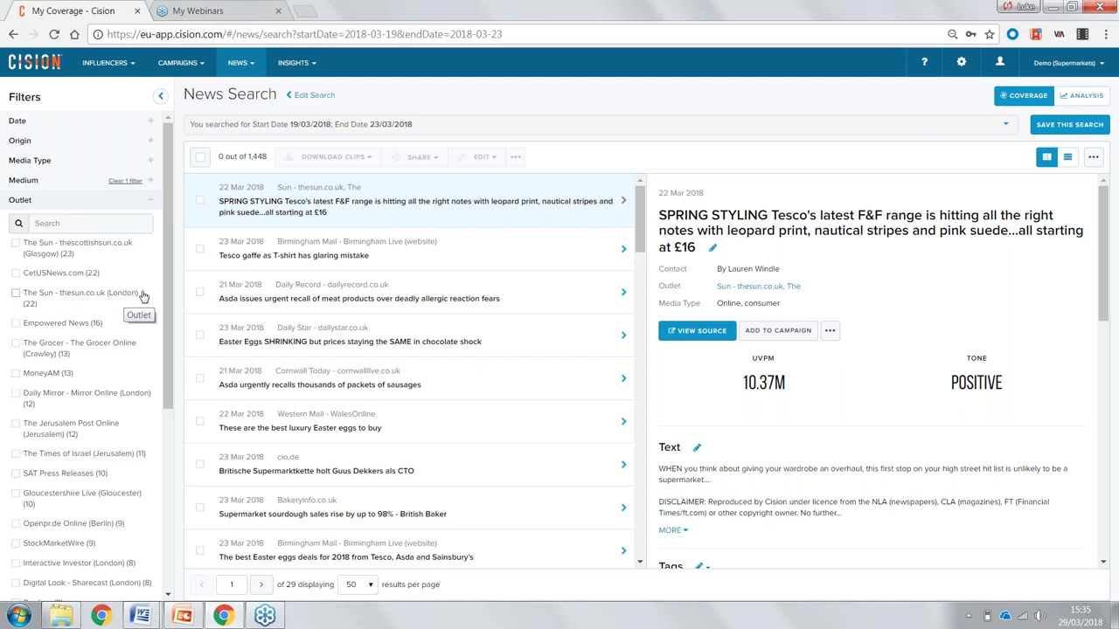
click(156, 200)
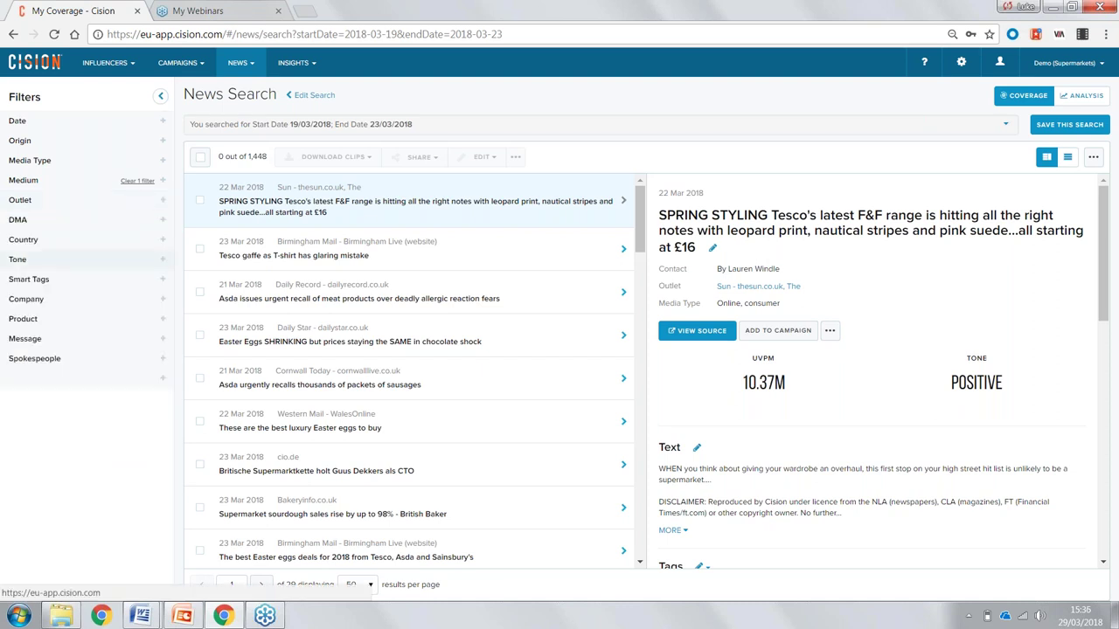
click(35, 259)
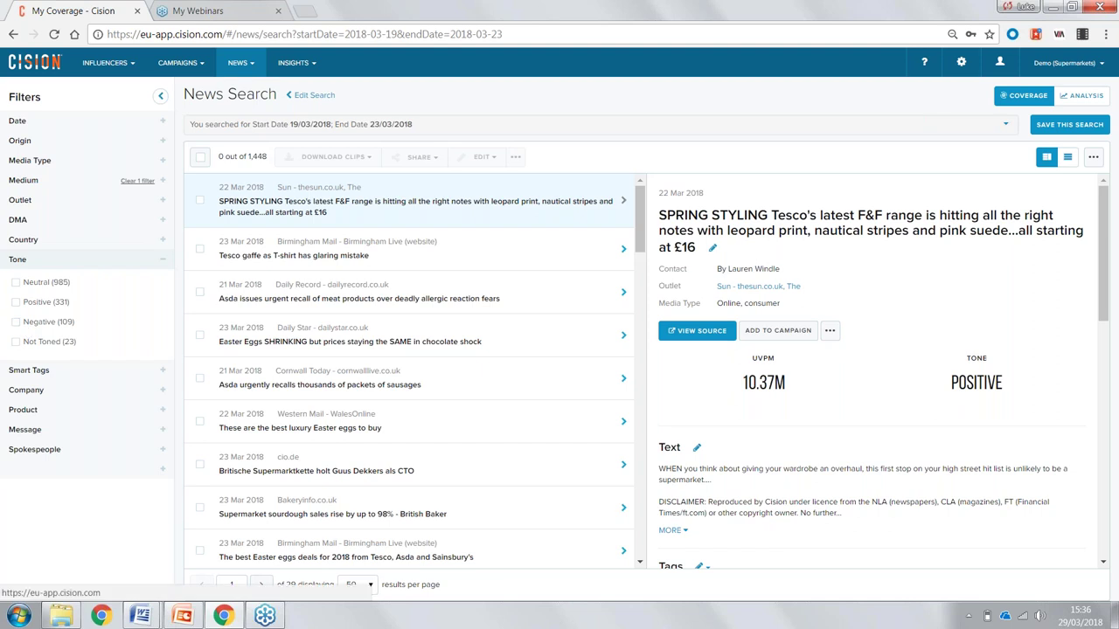
click(52, 260)
click(153, 299)
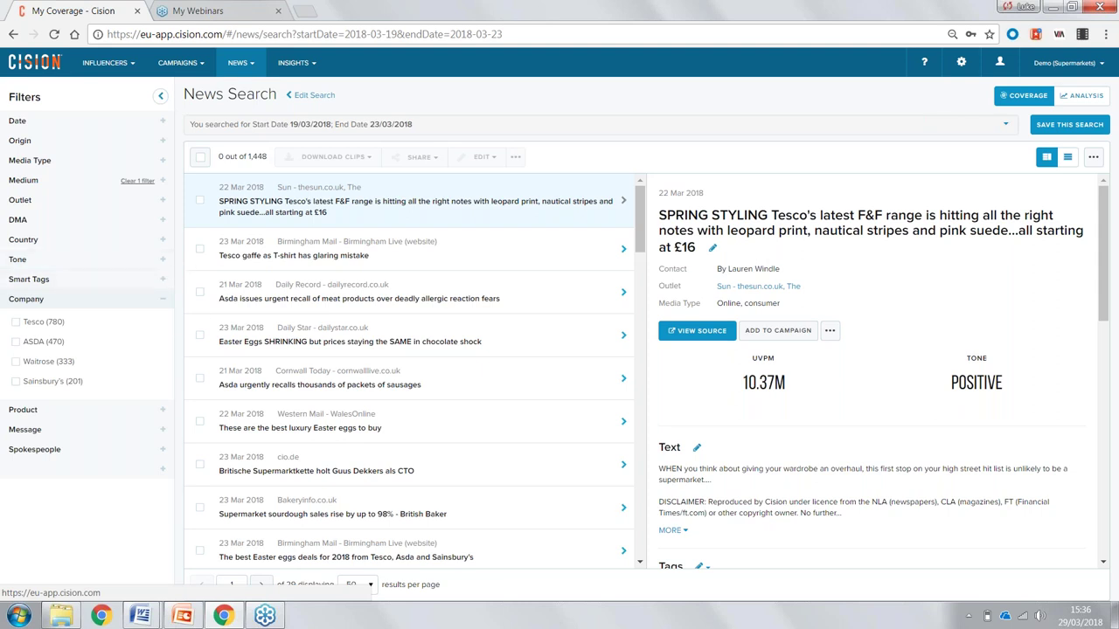
click(166, 302)
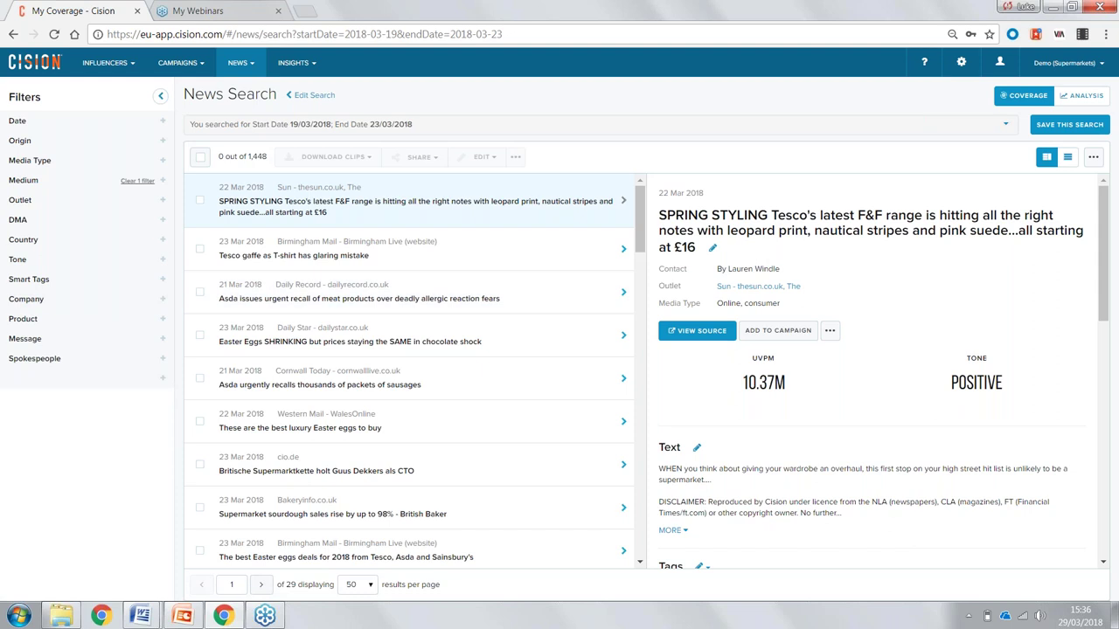
click(1068, 160)
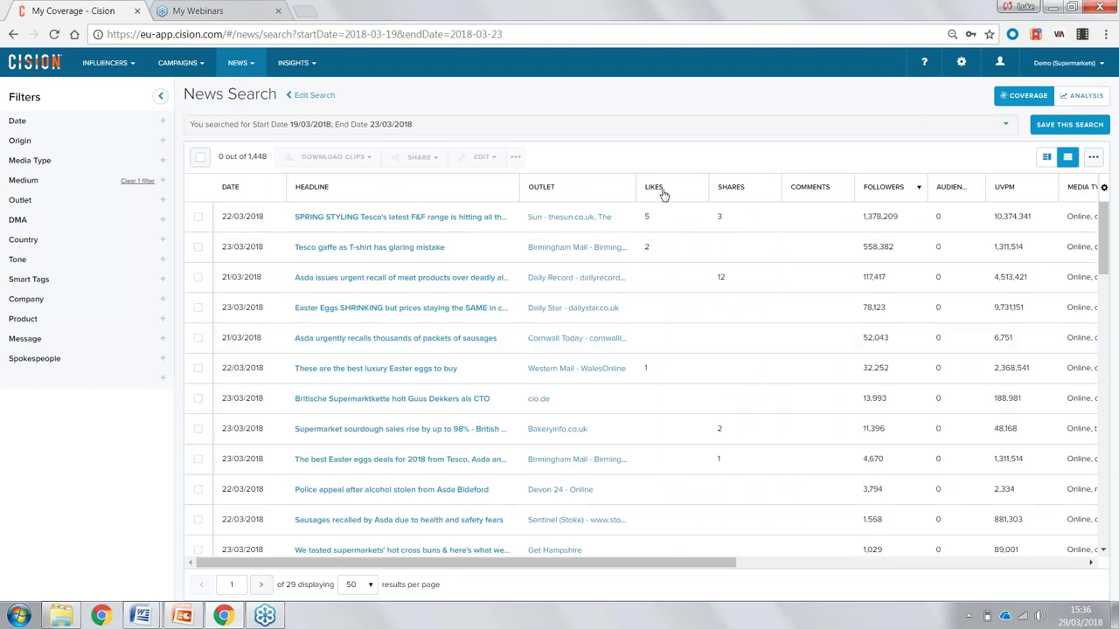
Step: Sort the results by UVPM, highest first, and return to the list/detail view
click(1018, 188)
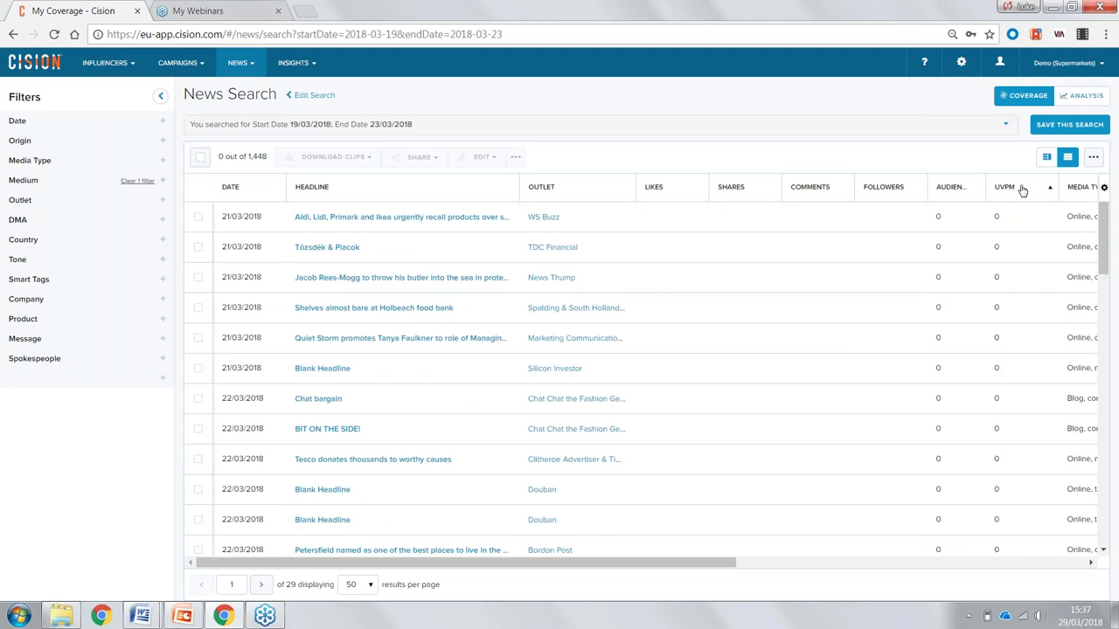
click(1023, 190)
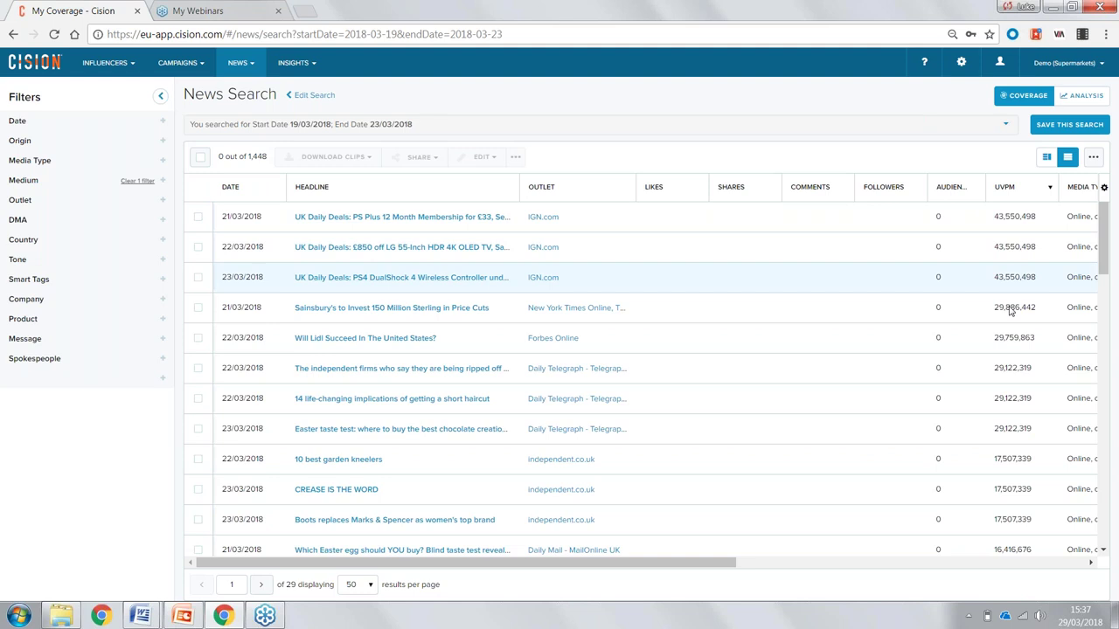
click(1046, 157)
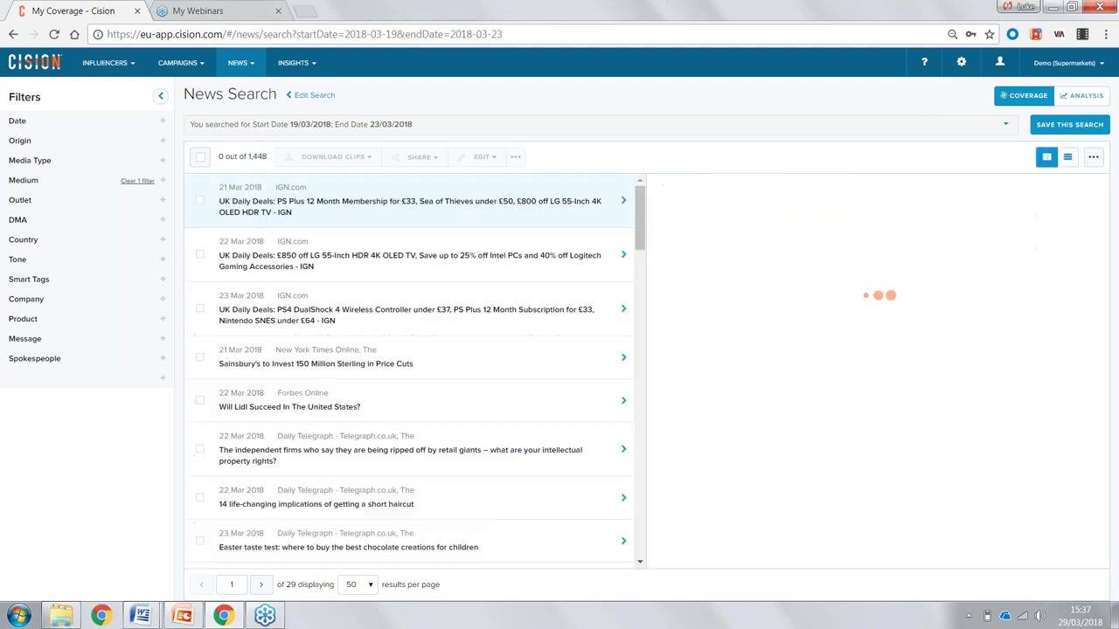
mouse_move(638, 201)
mouse_down()
mouse_move(639, 244)
mouse_move(639, 190)
mouse_up()
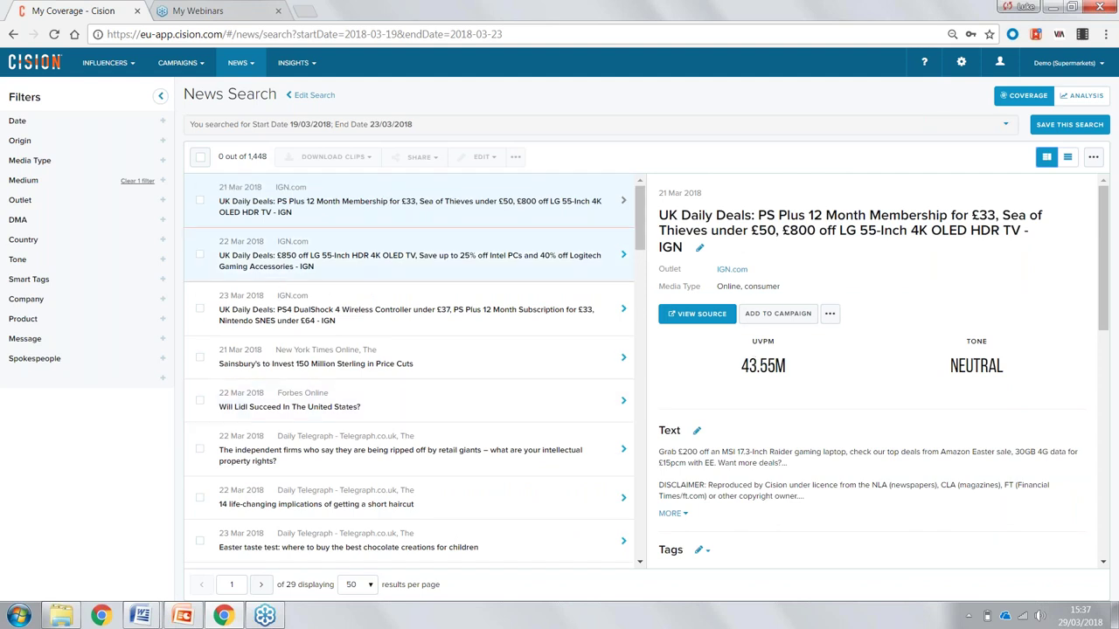
Step: Select the four top-ranked clips
click(199, 200)
click(200, 254)
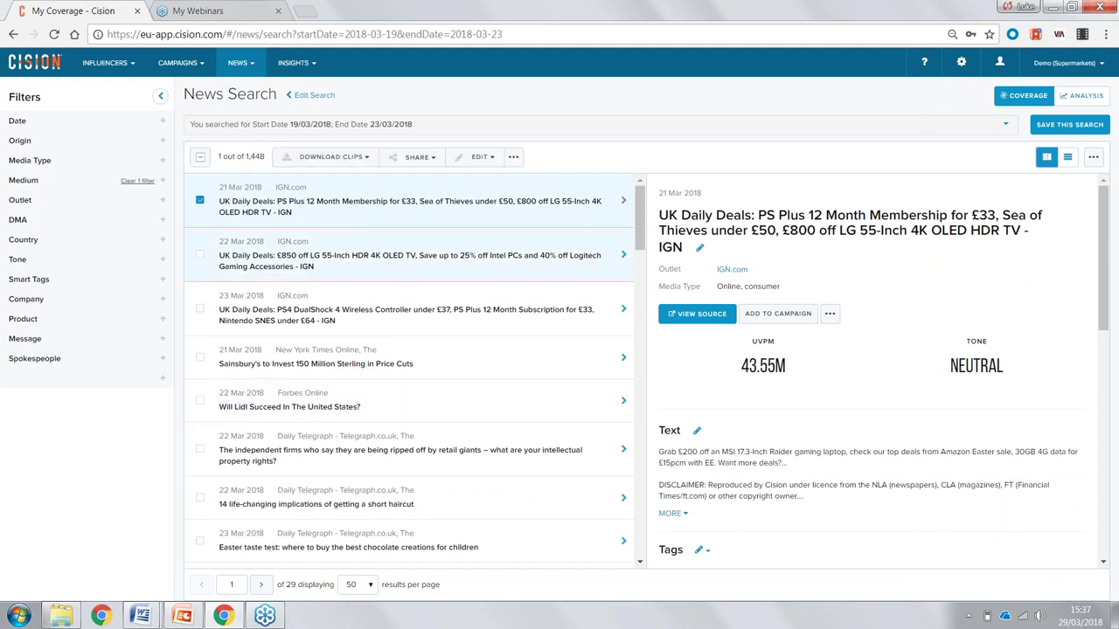
click(199, 309)
click(199, 357)
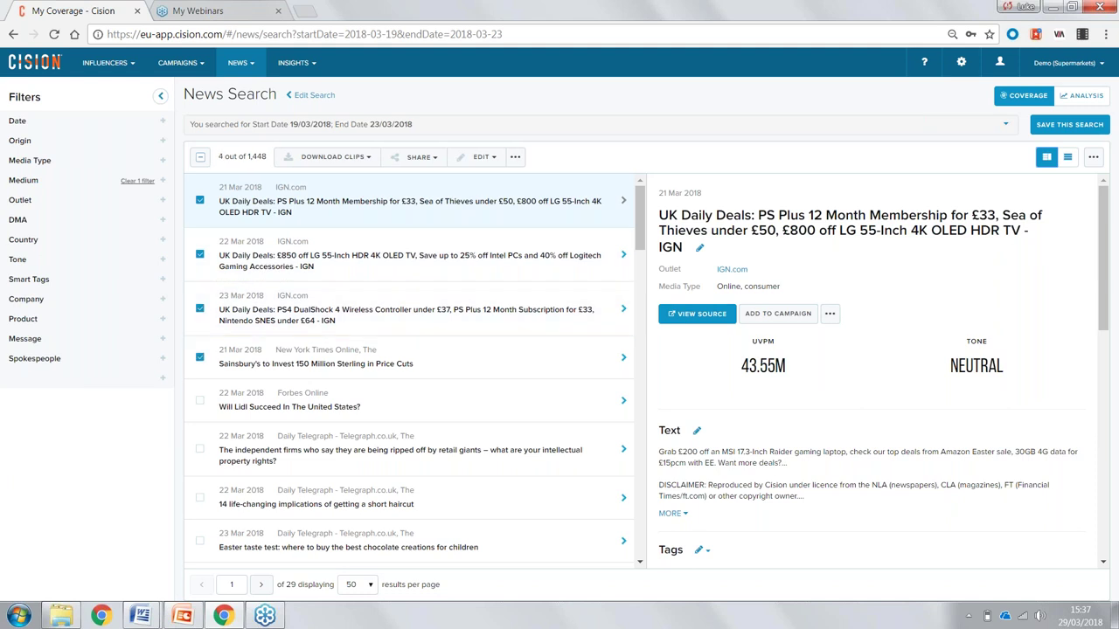
Step: Review the Download Clips, Share and Edit options for the selected clips
click(345, 162)
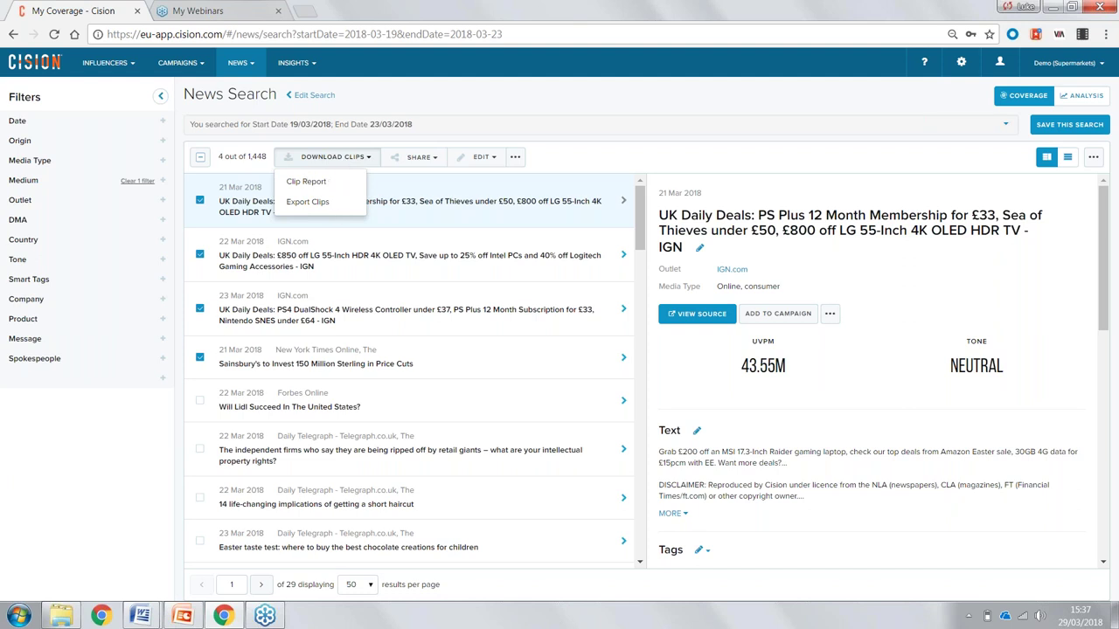
click(410, 159)
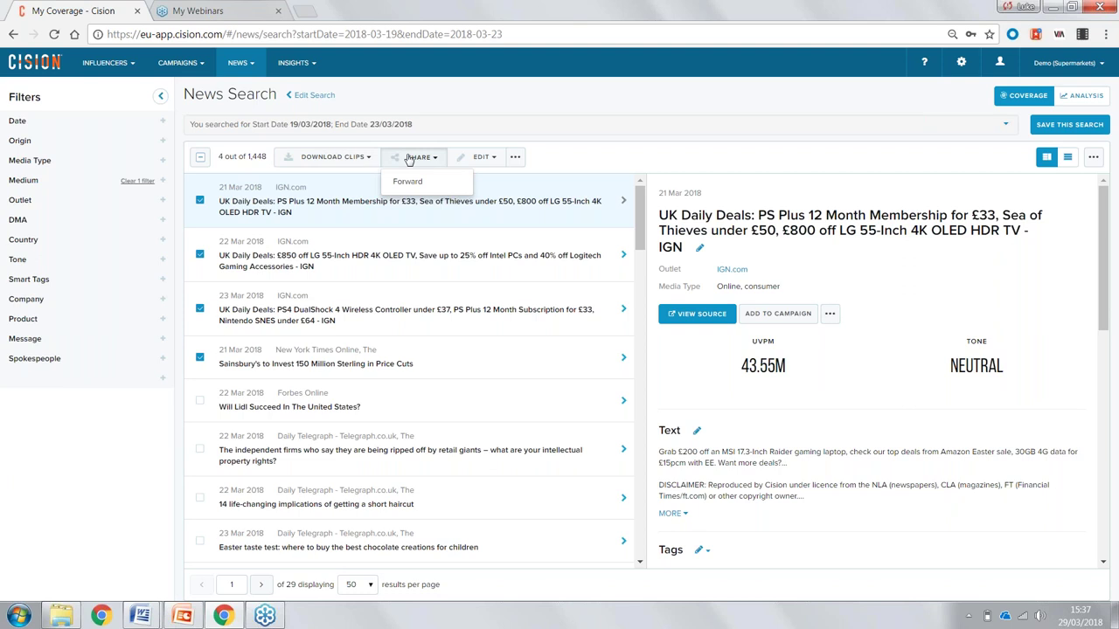
click(463, 160)
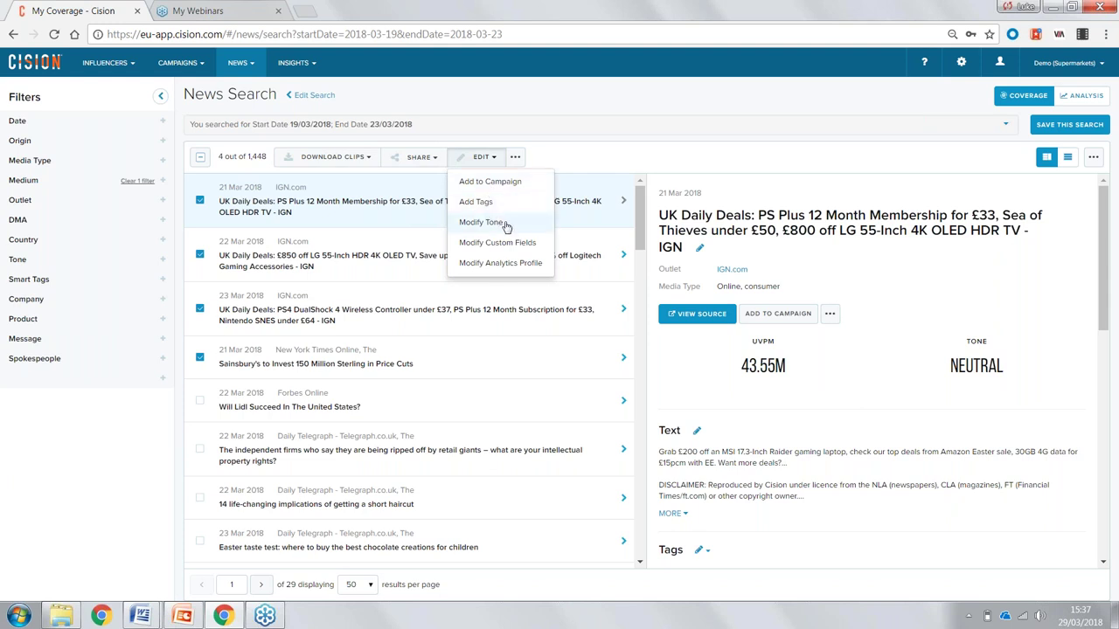
click(494, 158)
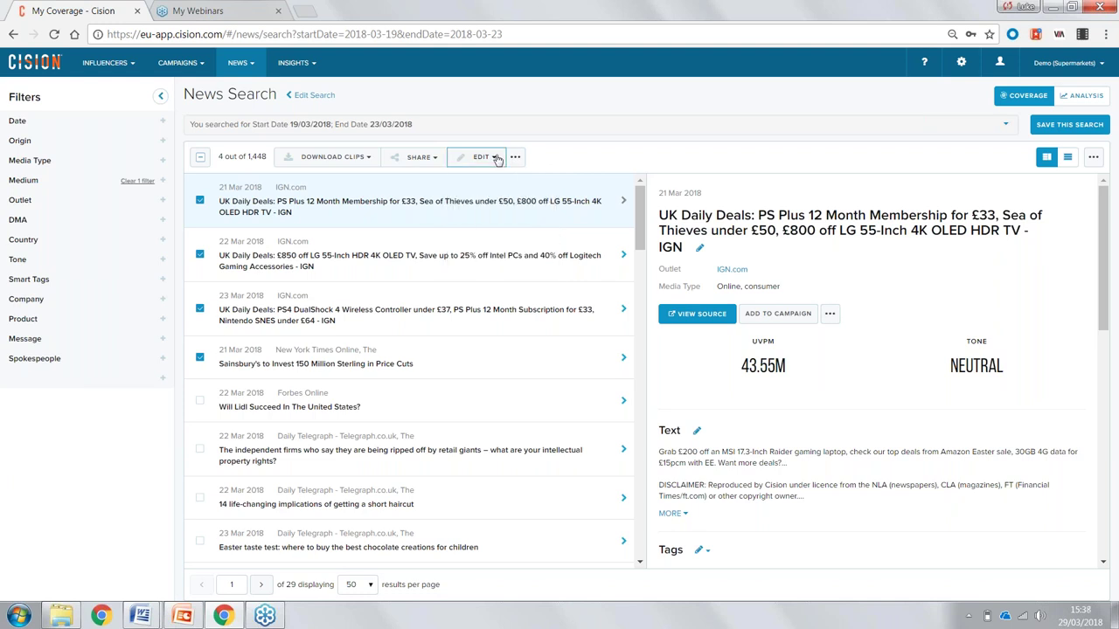